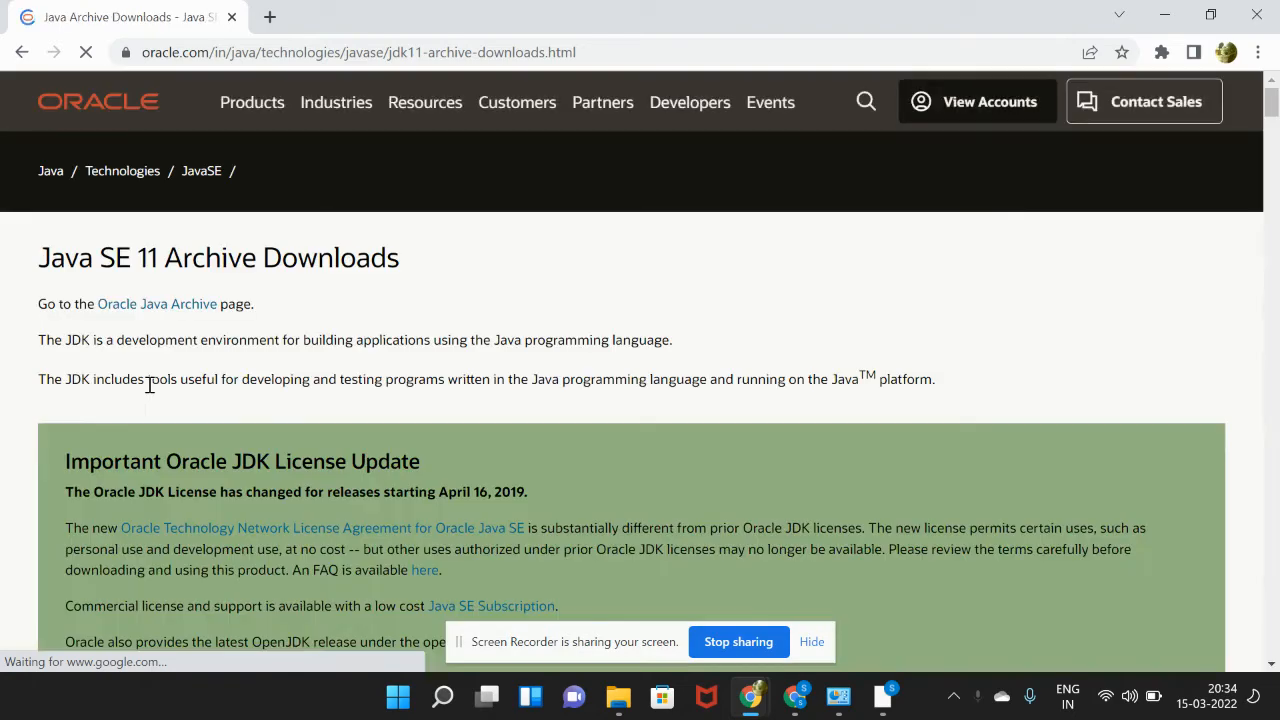
Accept the licence agreement and download the Windows x64 installer jdk-11.0.13_windows-x64_bin.exe from the Java SE 11 archive page
scroll(603, 363, down, 5)
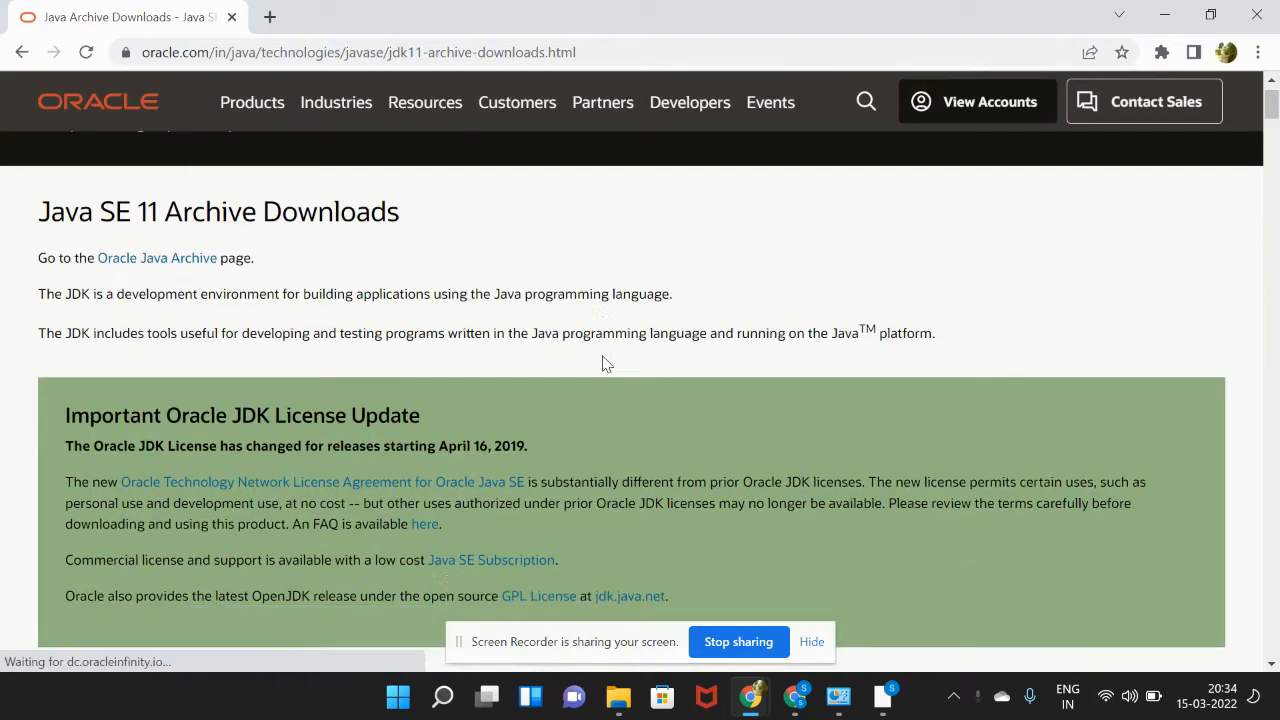
scroll(603, 357, down, 6)
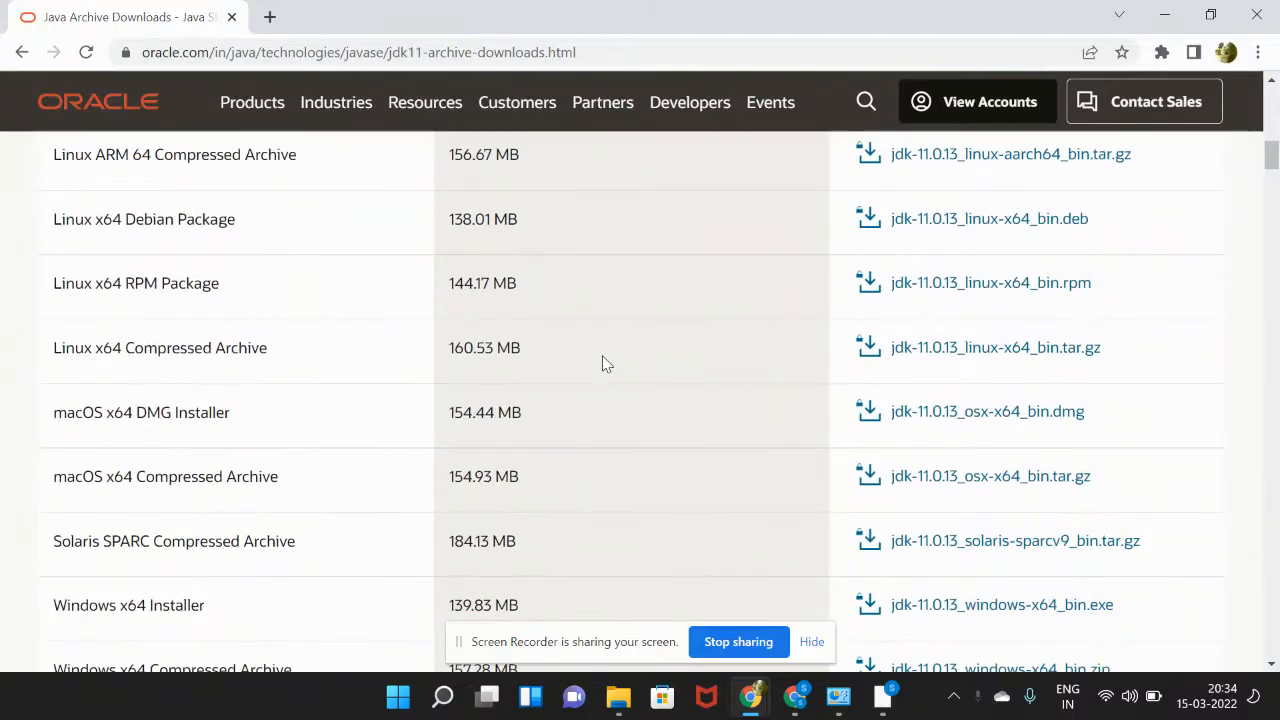
scroll(603, 363, down, 1)
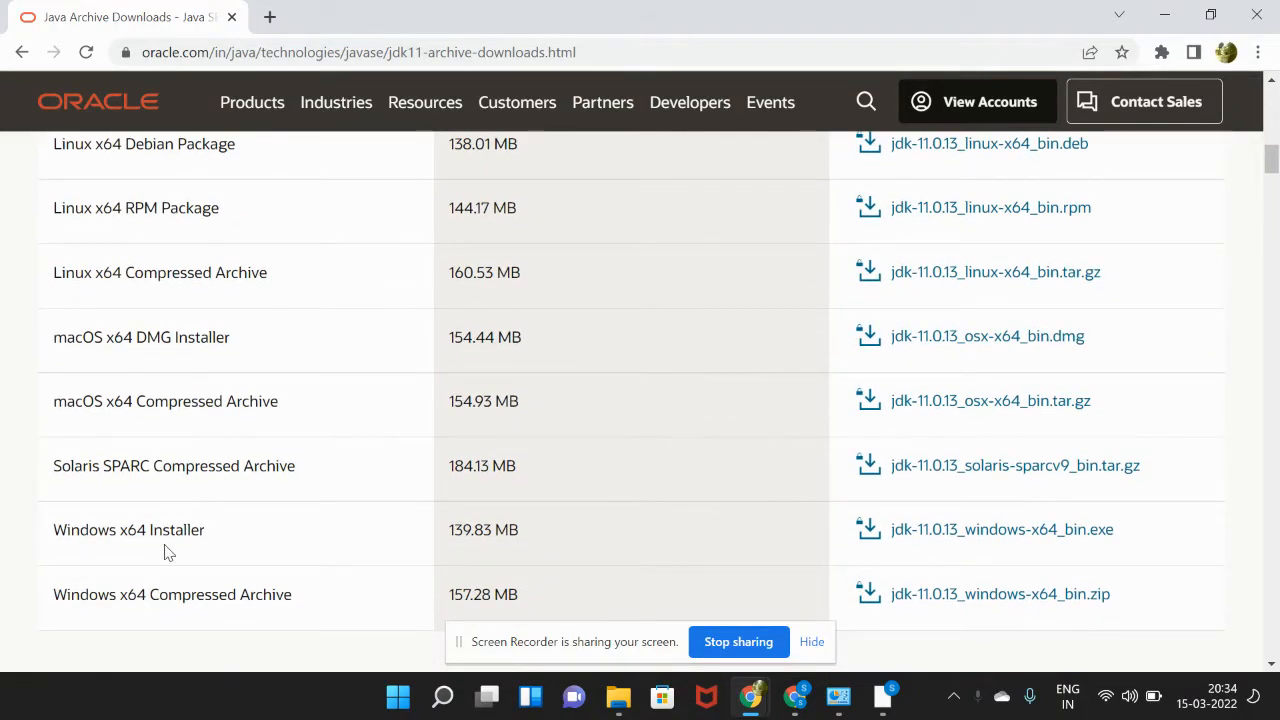
click(988, 539)
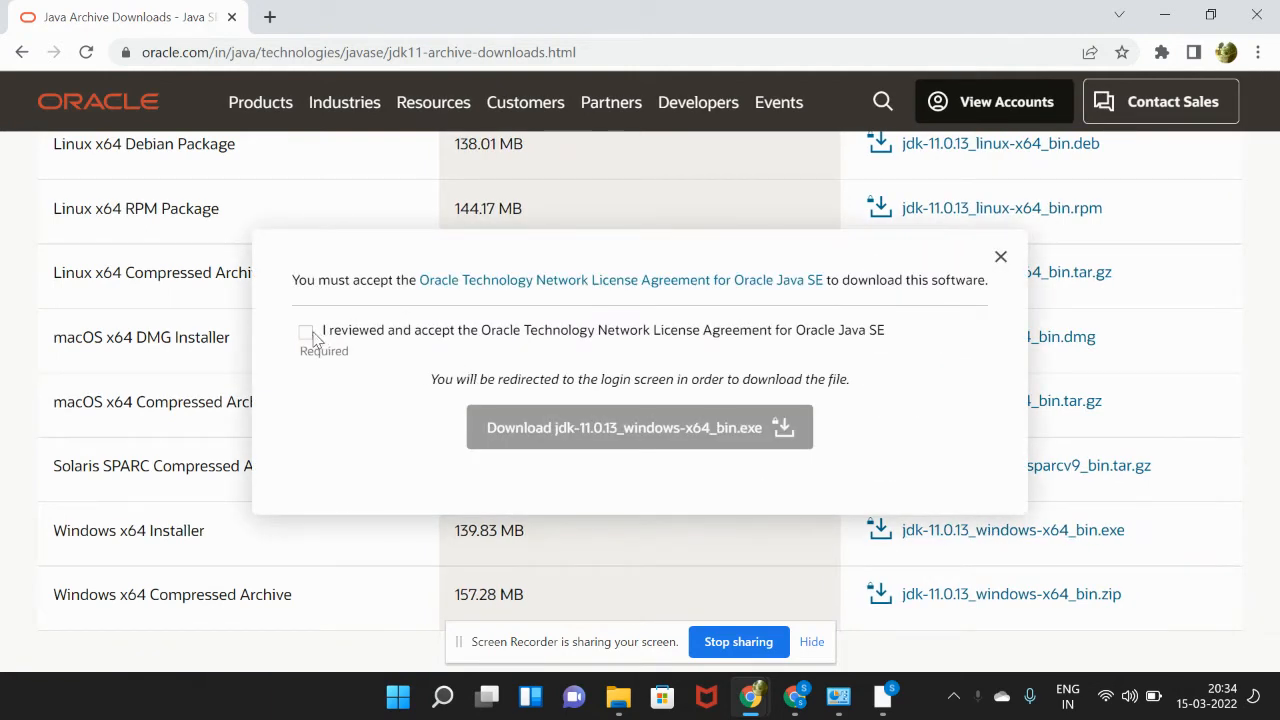
click(306, 335)
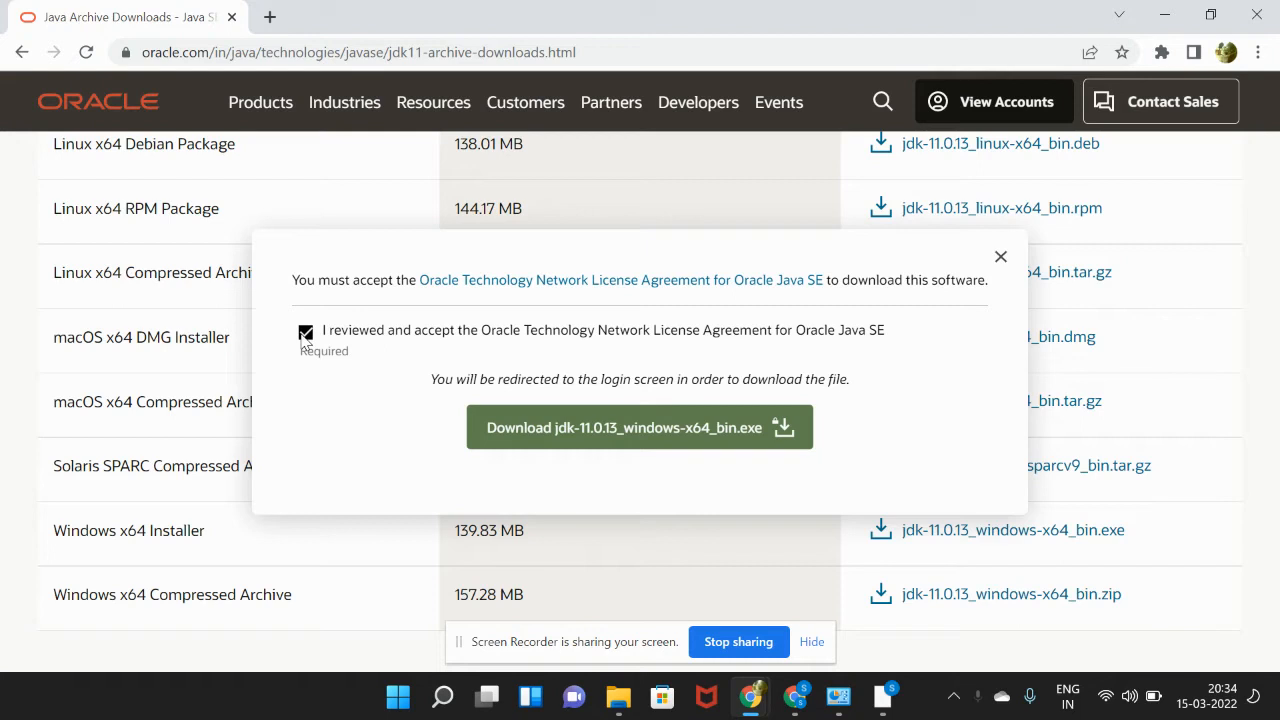
click(630, 430)
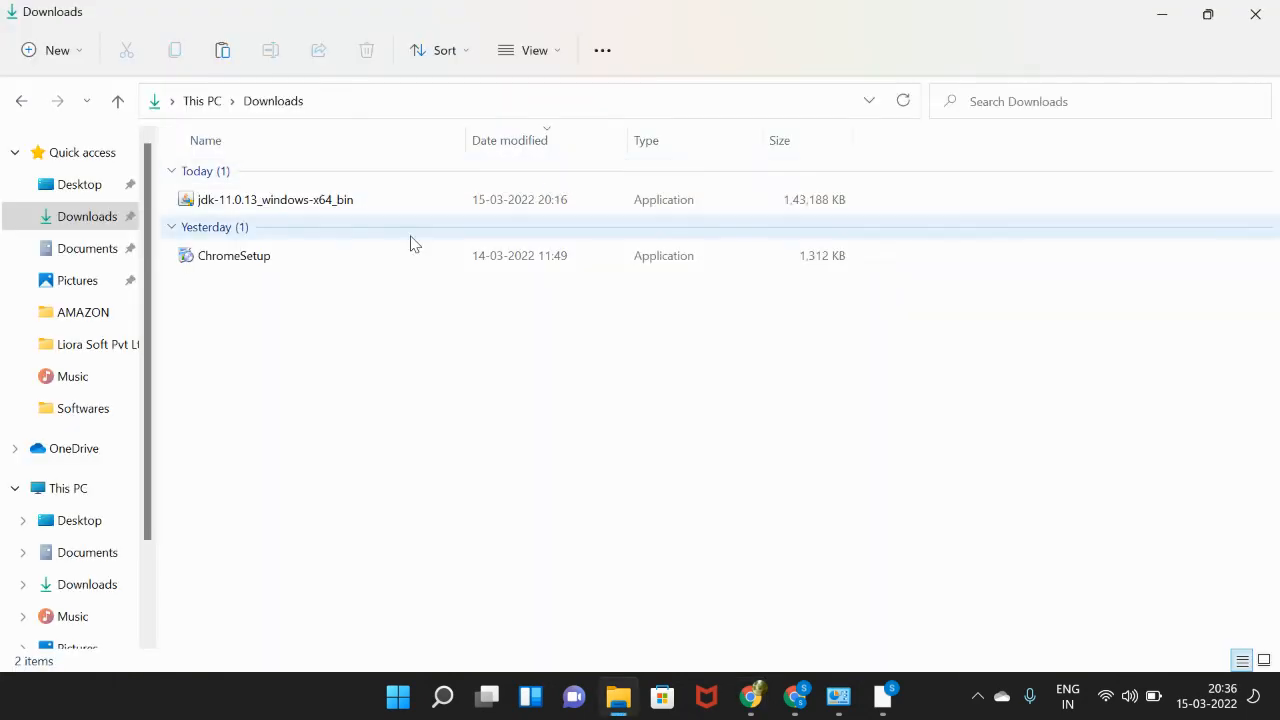
Launch the jdk-11.0.13_windows-x64_bin installer from the Downloads folder and replace the browser's Single Sign-On page with a blank tab
click(328, 204)
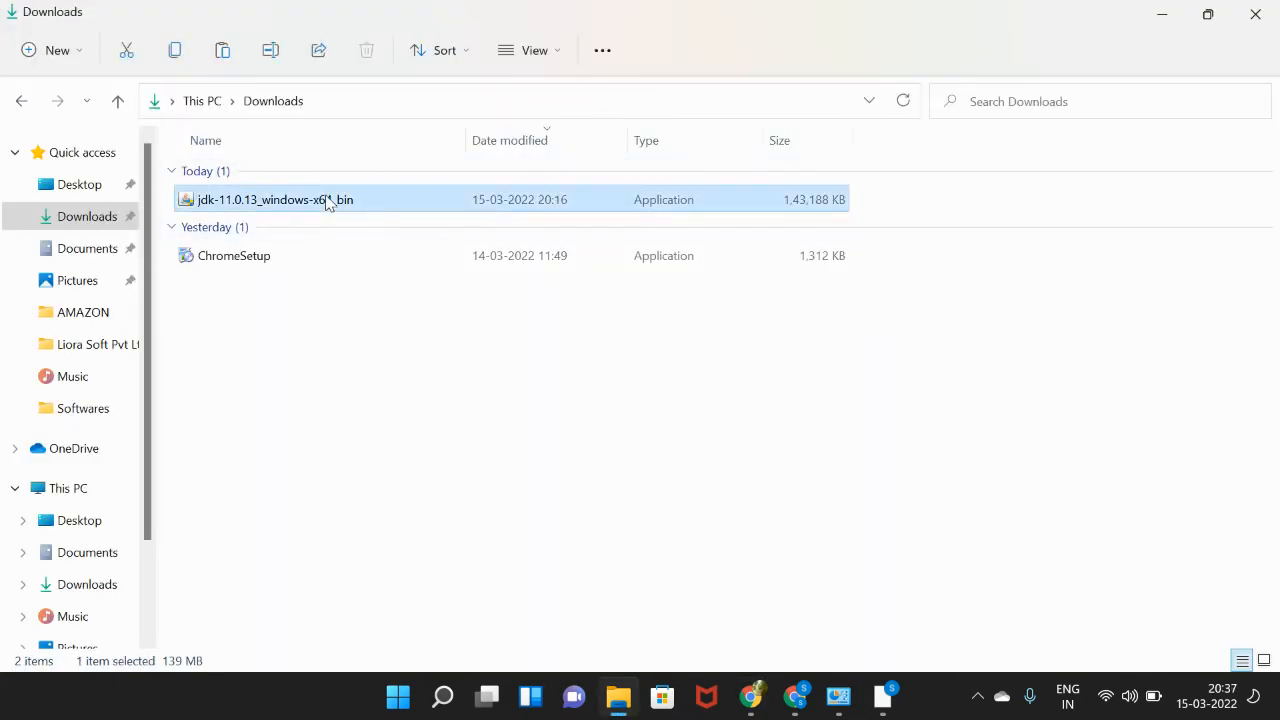
click(1160, 18)
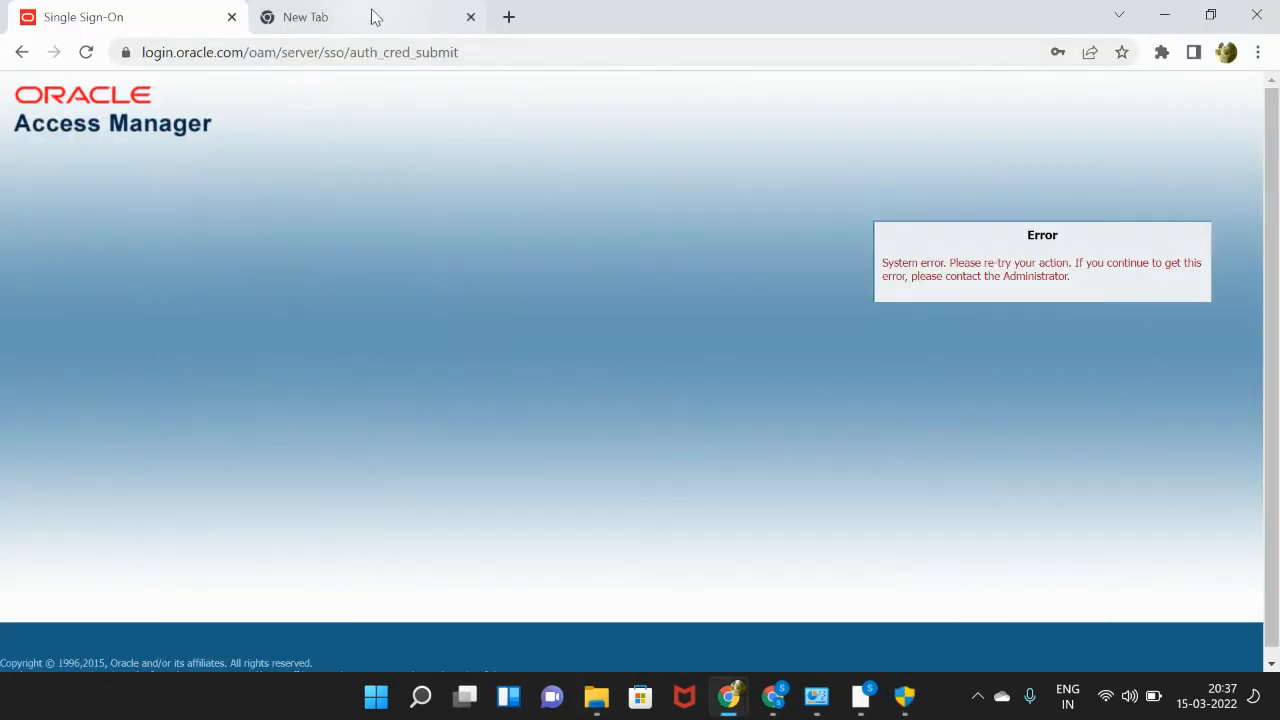
click(231, 18)
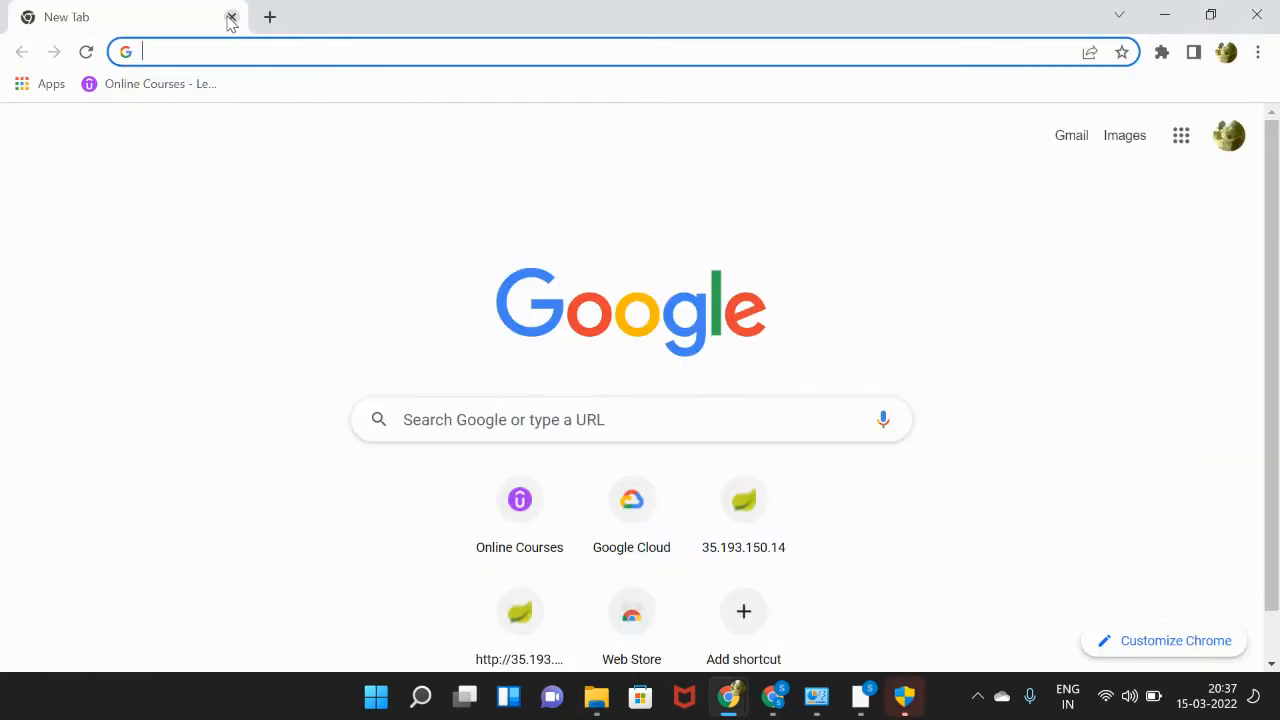
click(278, 22)
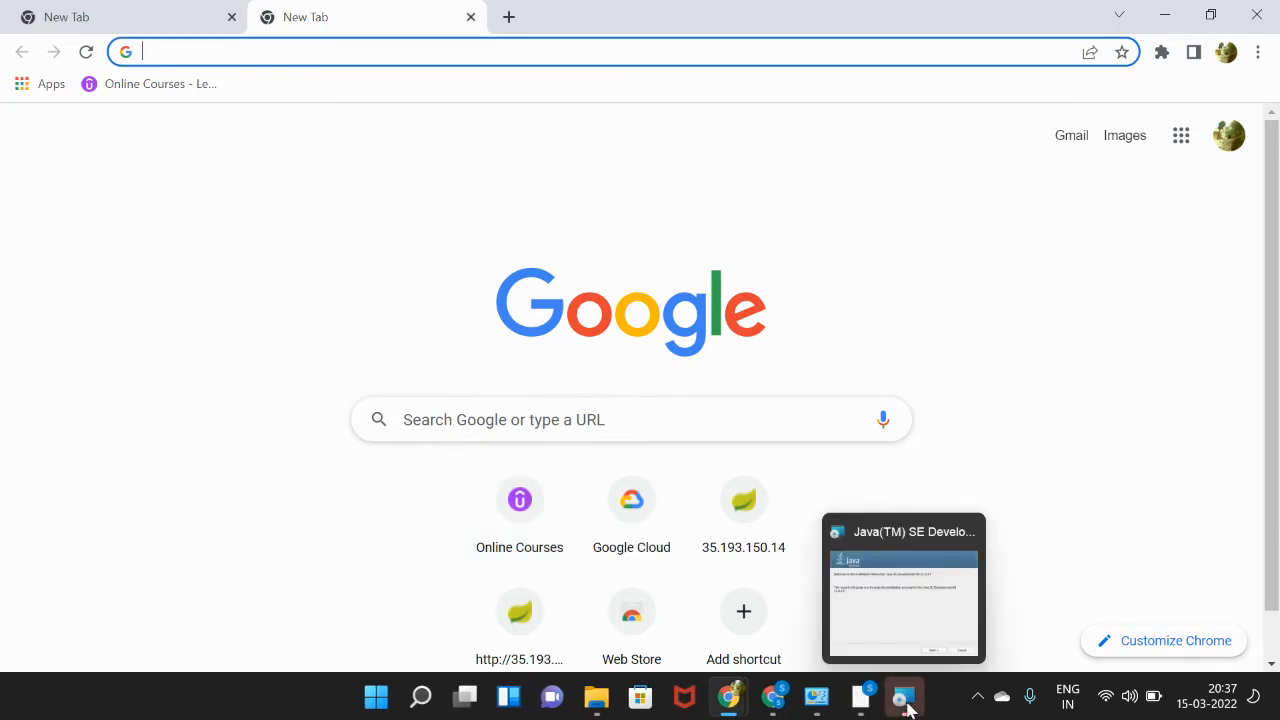
Install Java SE Development Kit 11.0.13 in the default folder C:\Program Files\Java\jdk-11.0.13\ and close the setup wizard
click(904, 697)
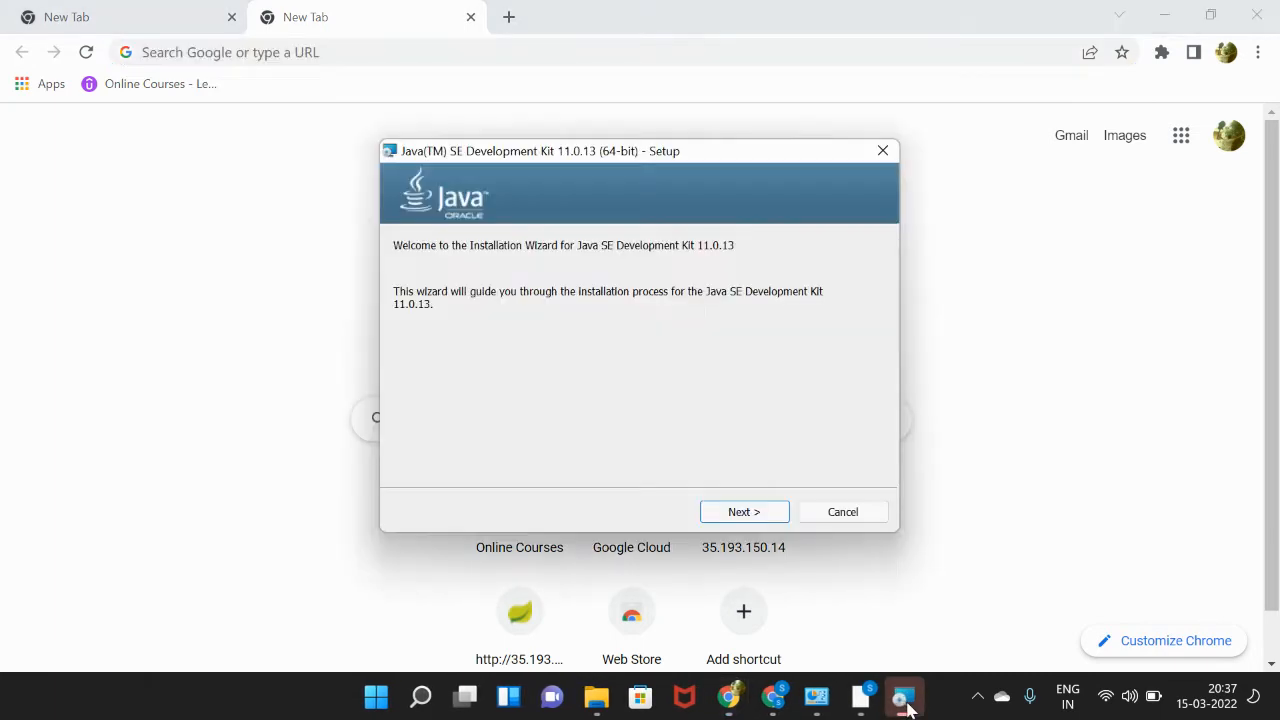
click(745, 512)
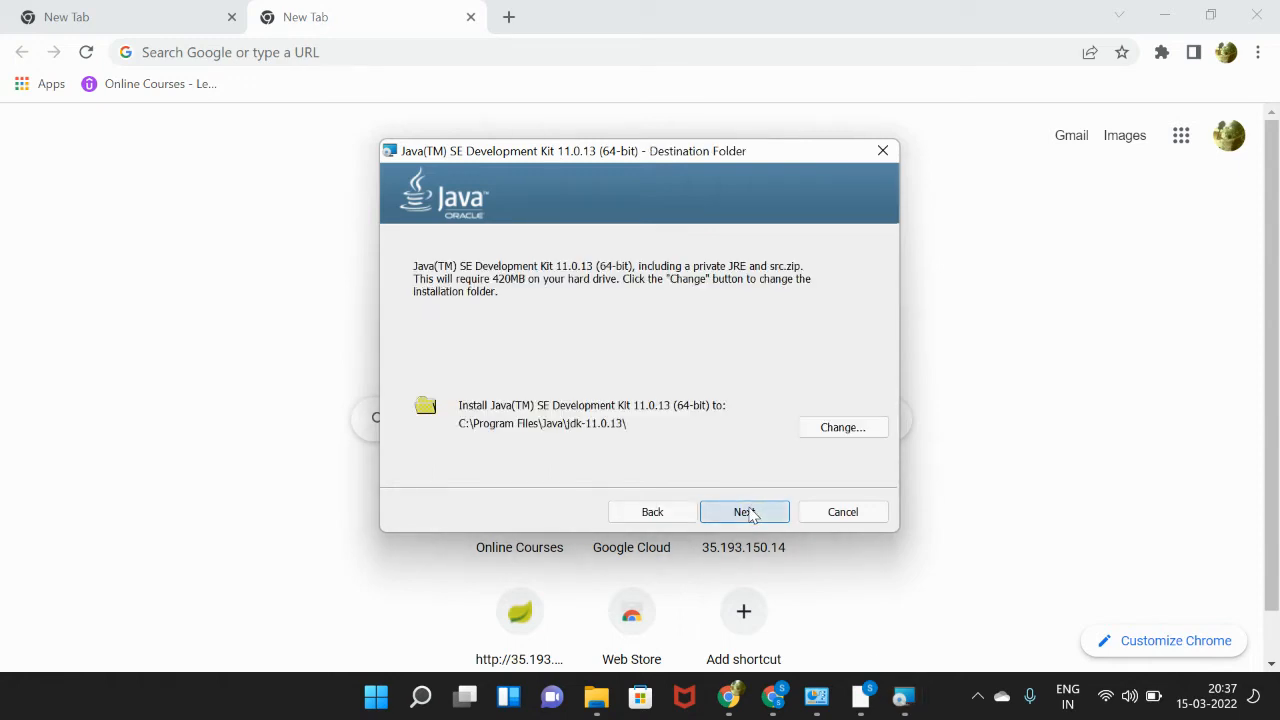
click(750, 513)
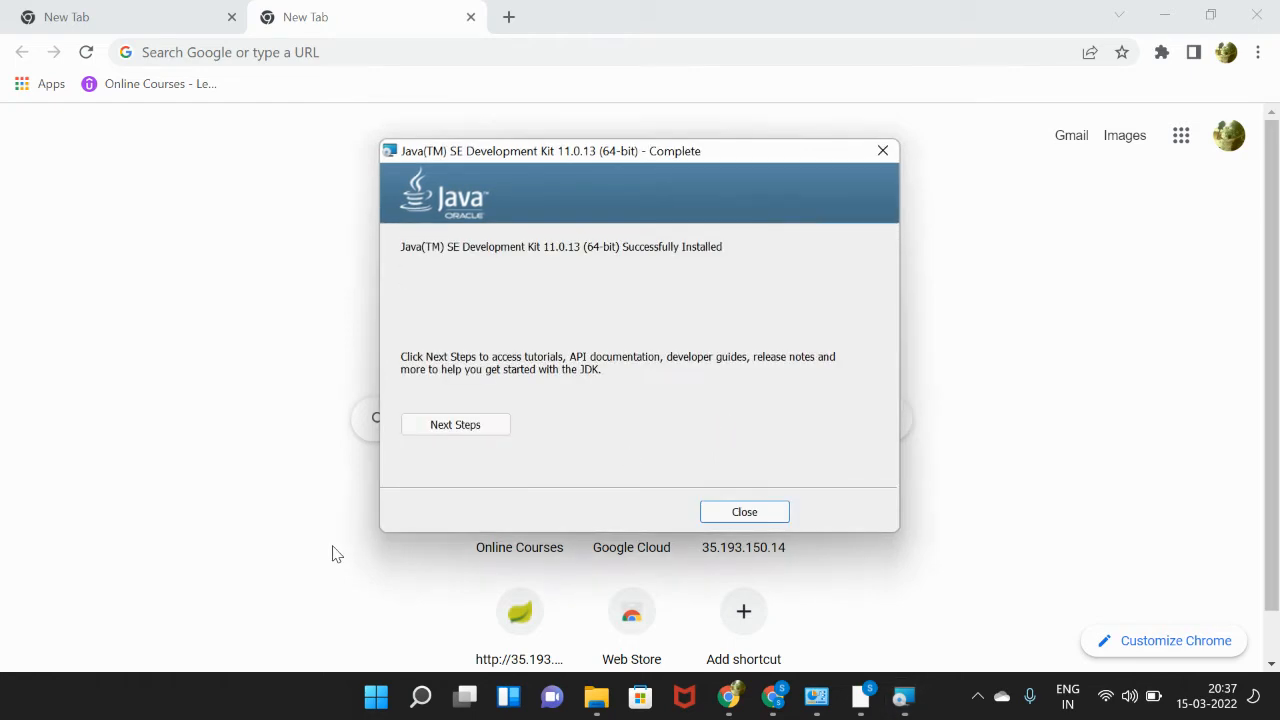
click(780, 512)
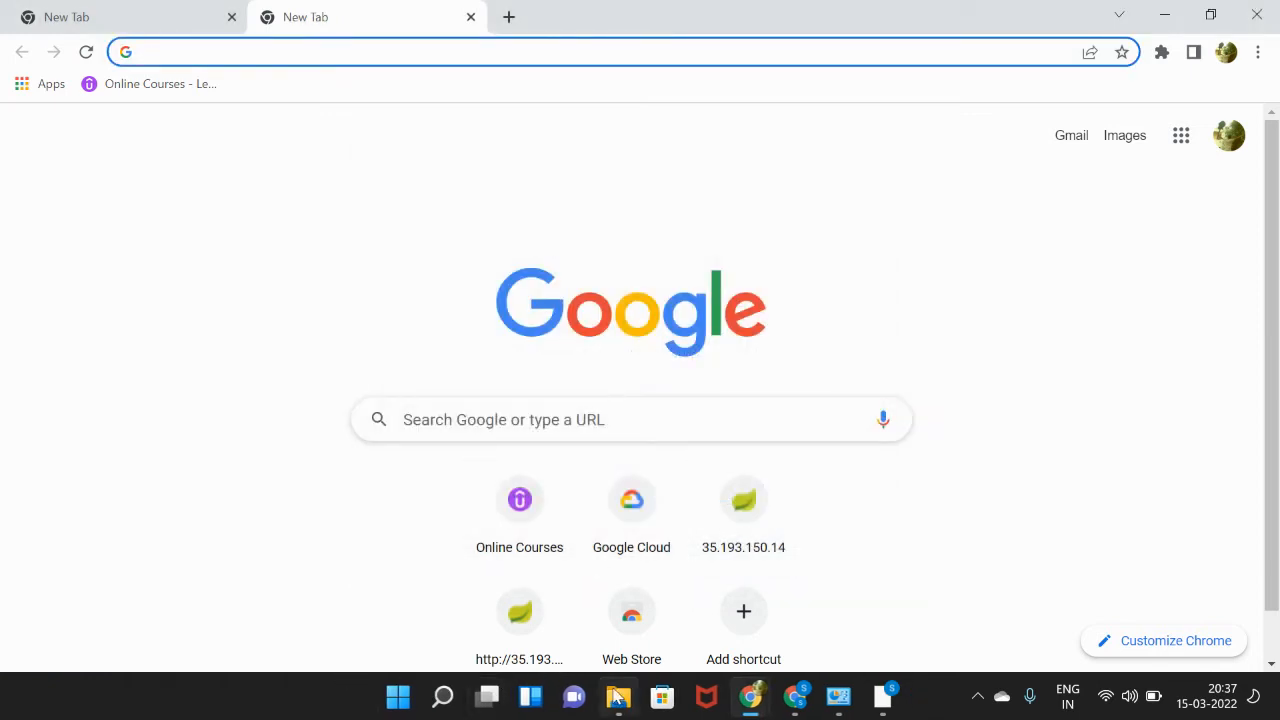
Open the Environment Variables dialog through the properties of This PC and the advanced system settings
click(618, 700)
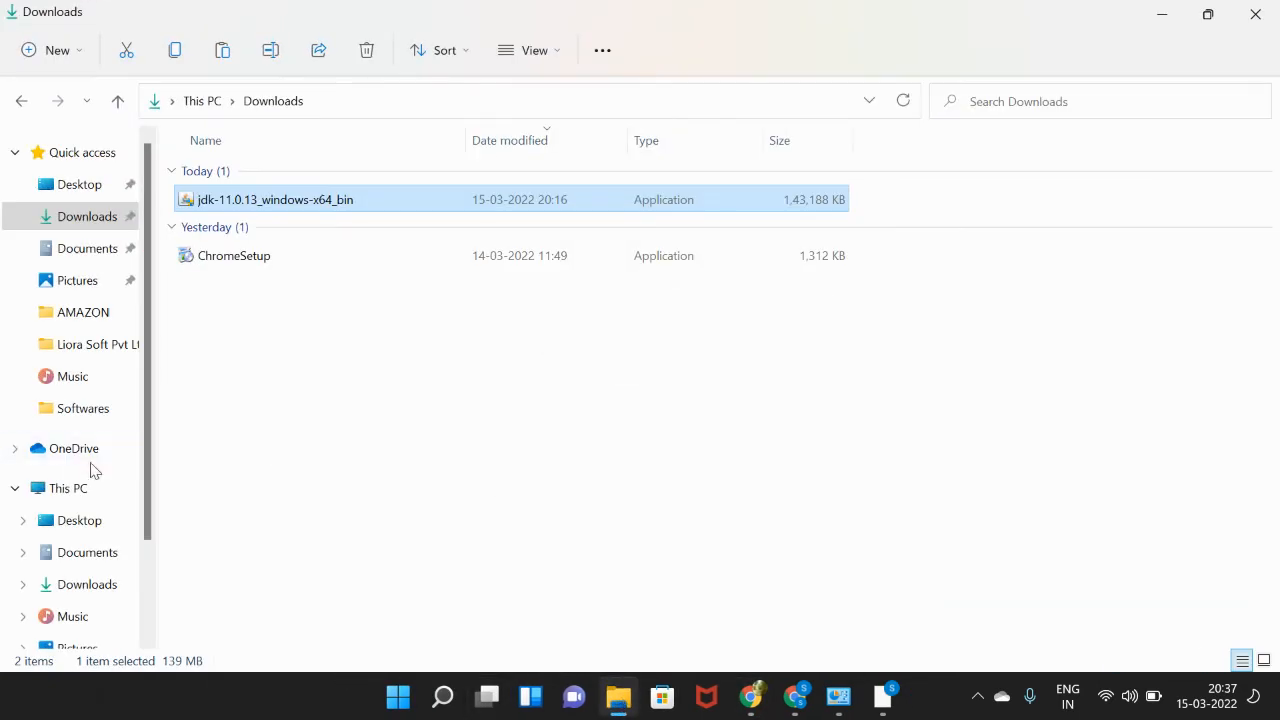
click(86, 498)
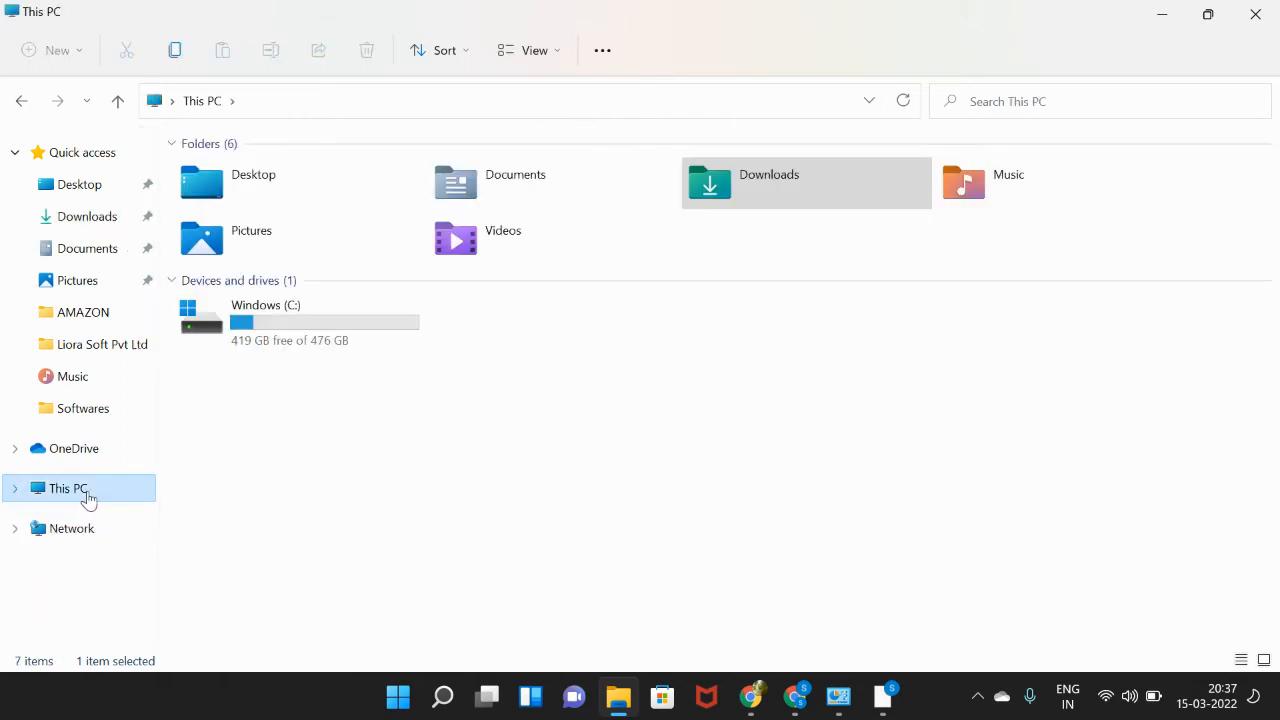
right_click(88, 499)
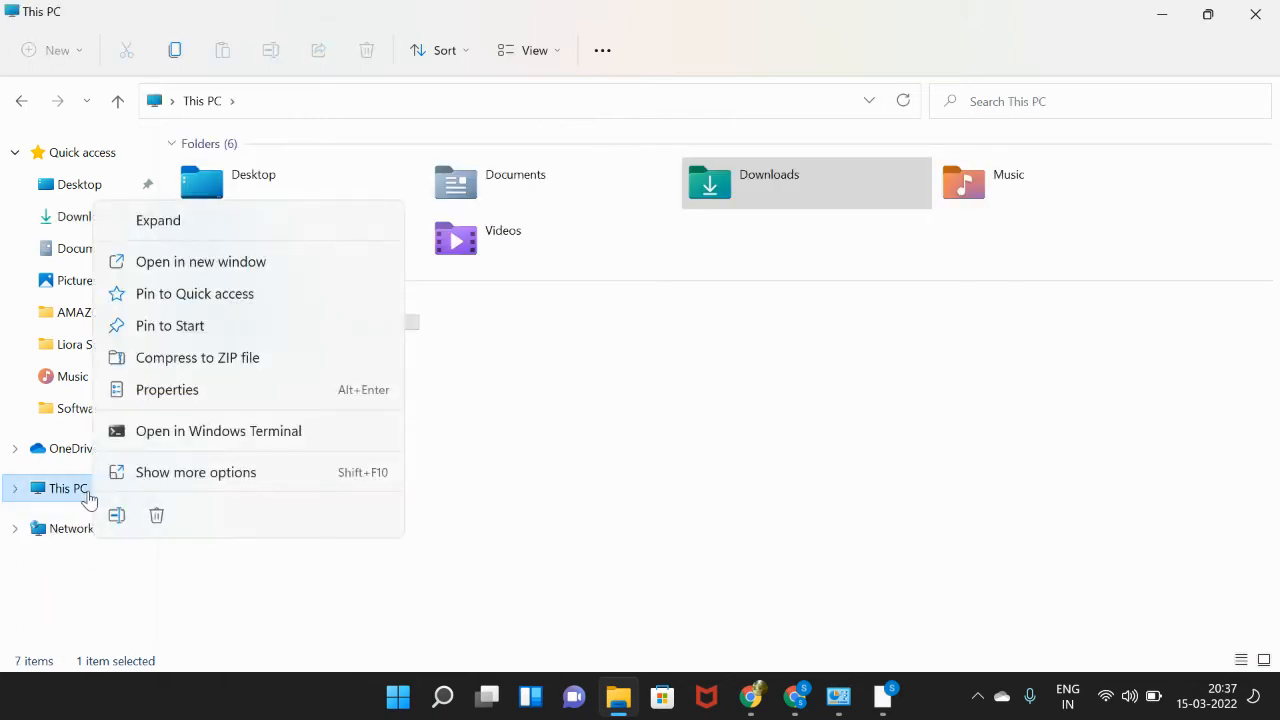
click(244, 397)
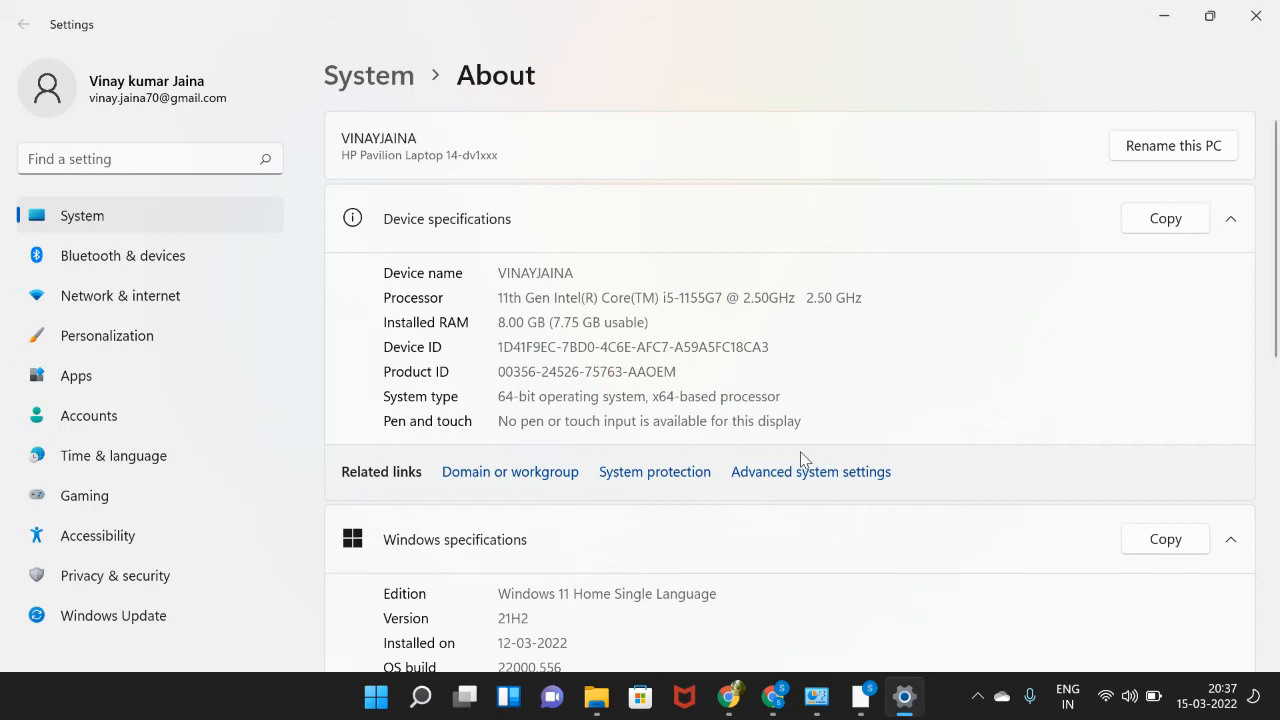
click(814, 478)
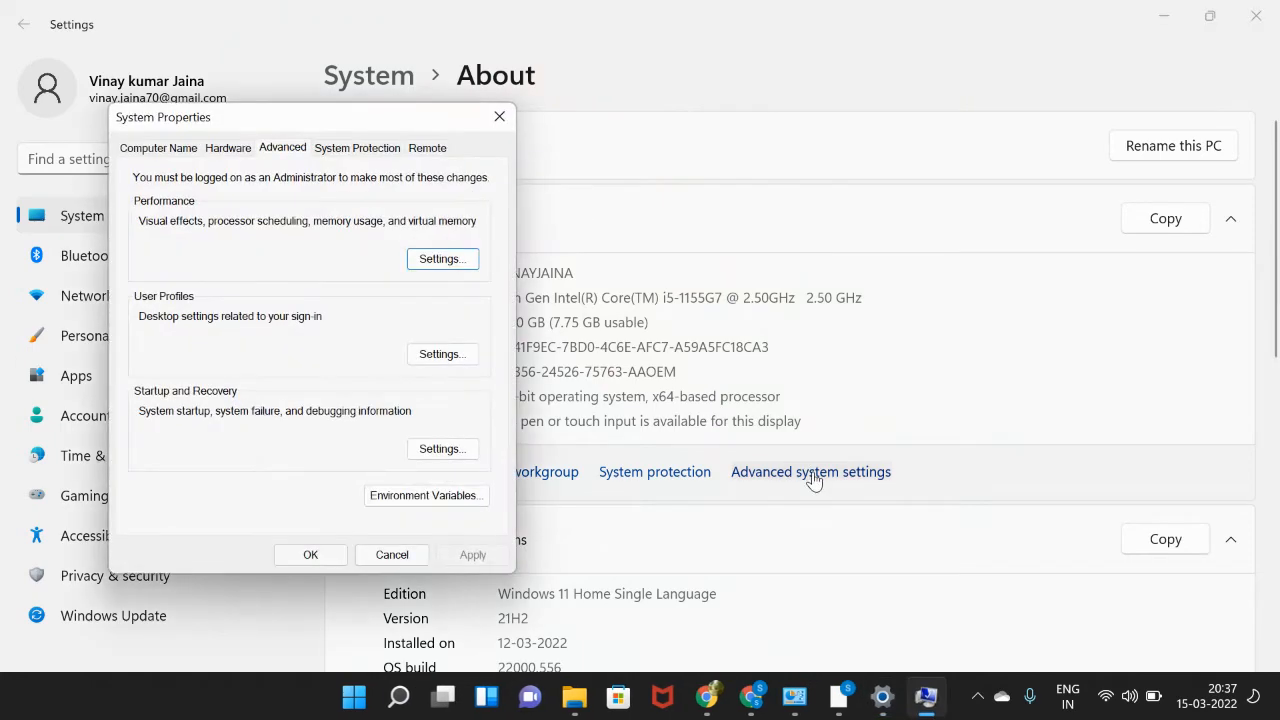
click(435, 500)
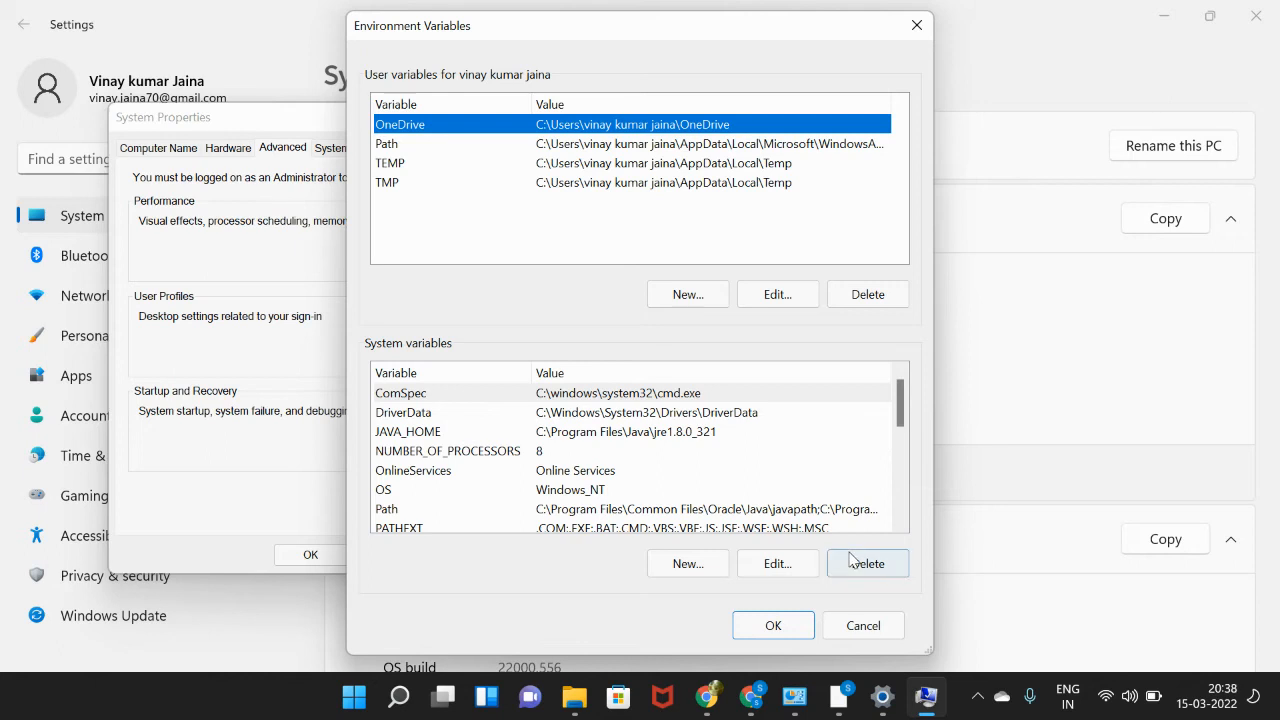
Delete the C:\Program Files\Java\jdk-11.0.13\bin and C:\Program Files\Java\jre1.8.0_321\bin entries from the system Path variable
click(901, 525)
click(901, 525)
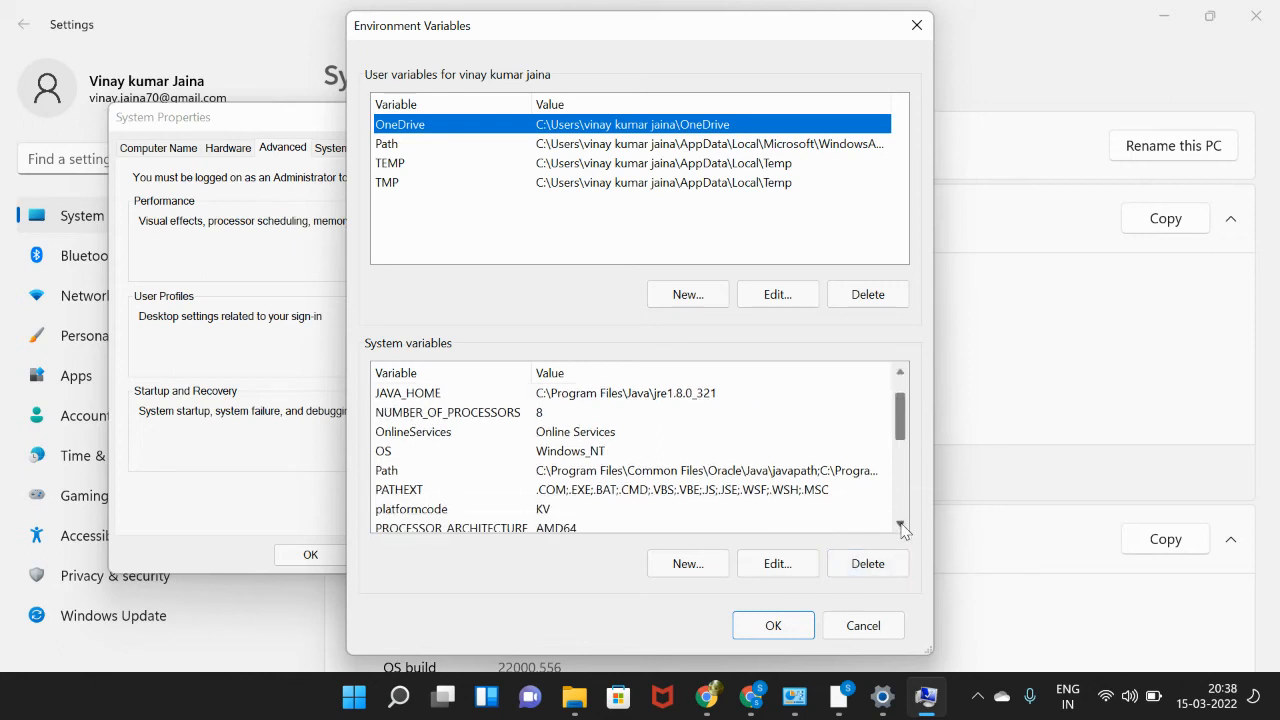
click(818, 477)
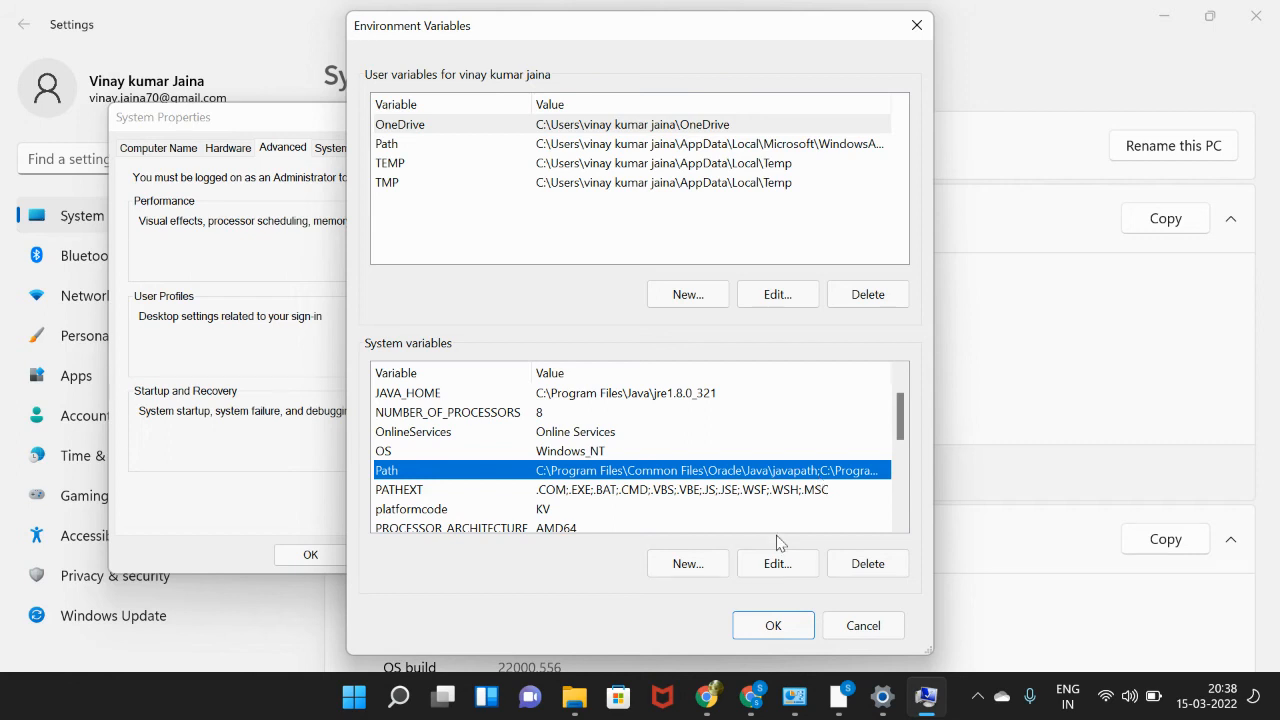
click(788, 566)
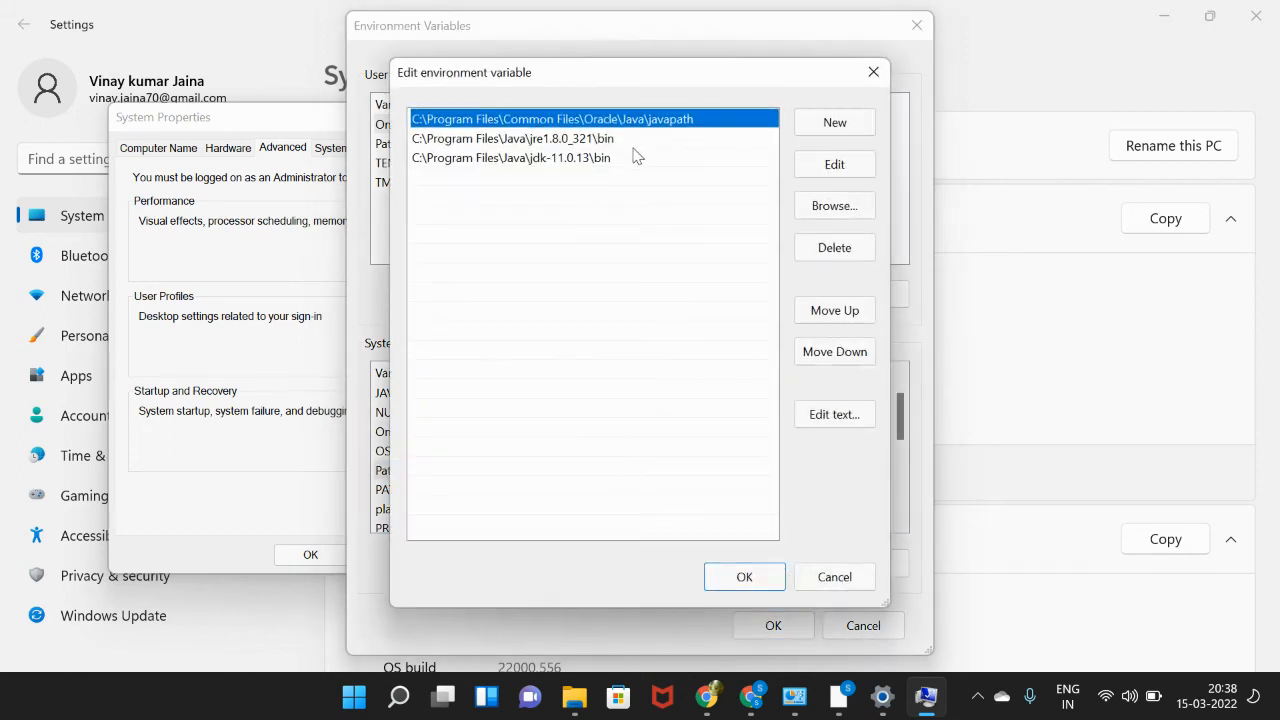
click(590, 160)
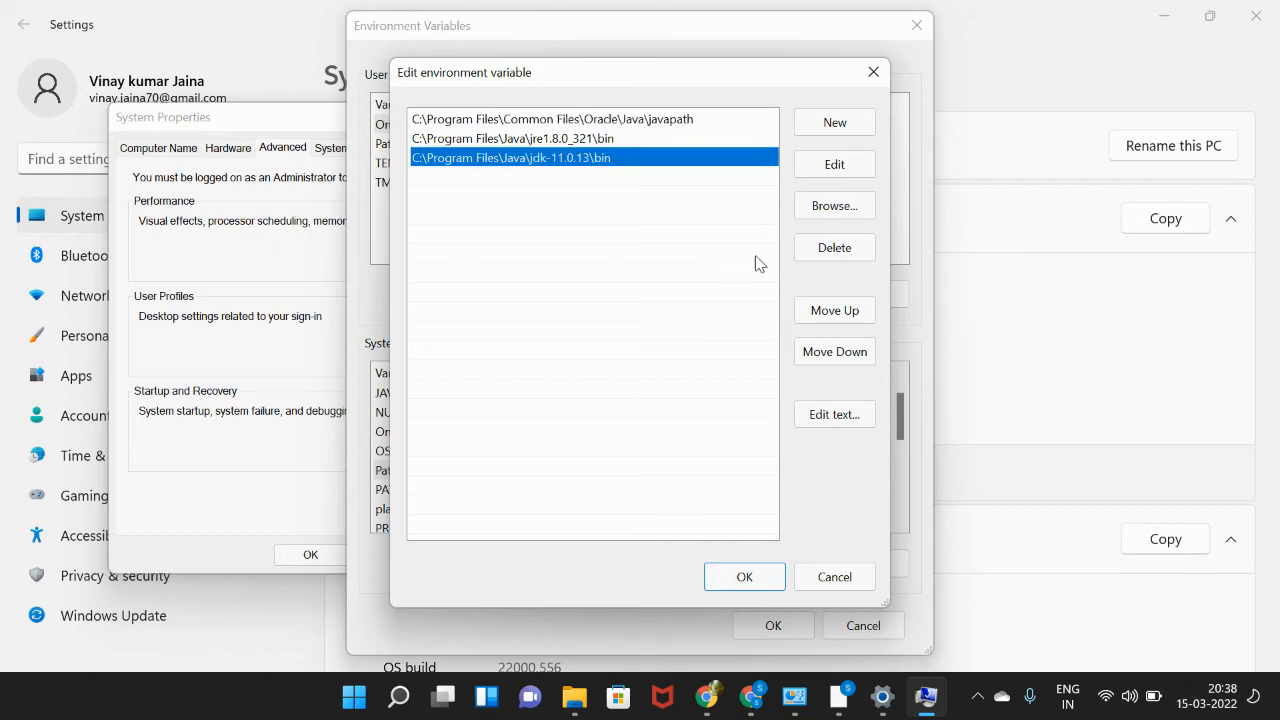
click(820, 250)
click(628, 142)
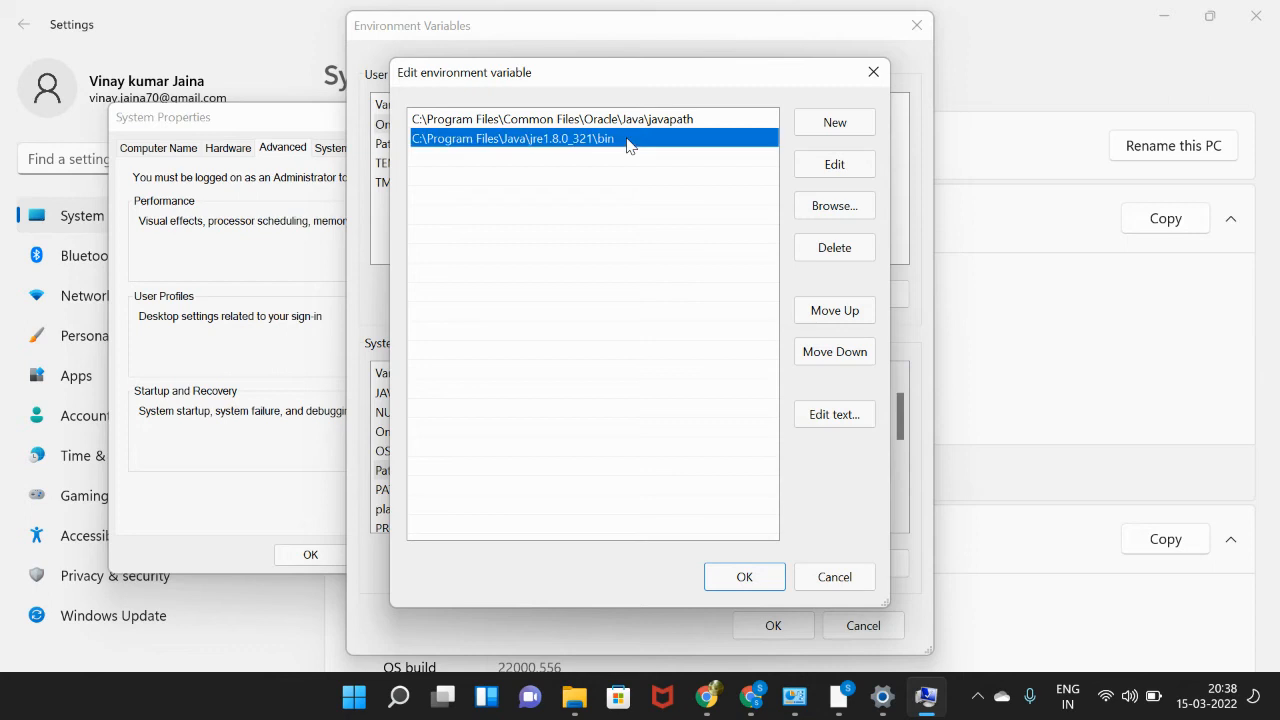
click(826, 257)
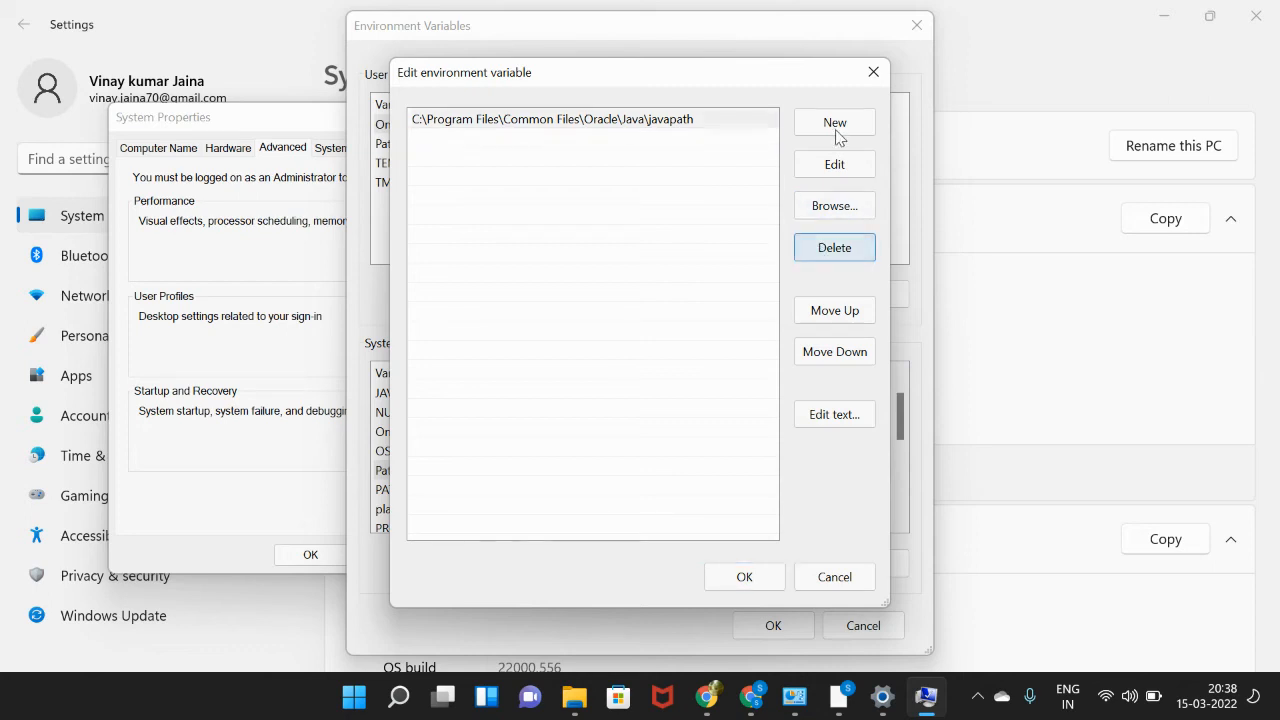
Switch to File Explorer, open C:\Program Files\Java\jdk-11.0.13\bin and locate the Java executables in it
click(1016, 115)
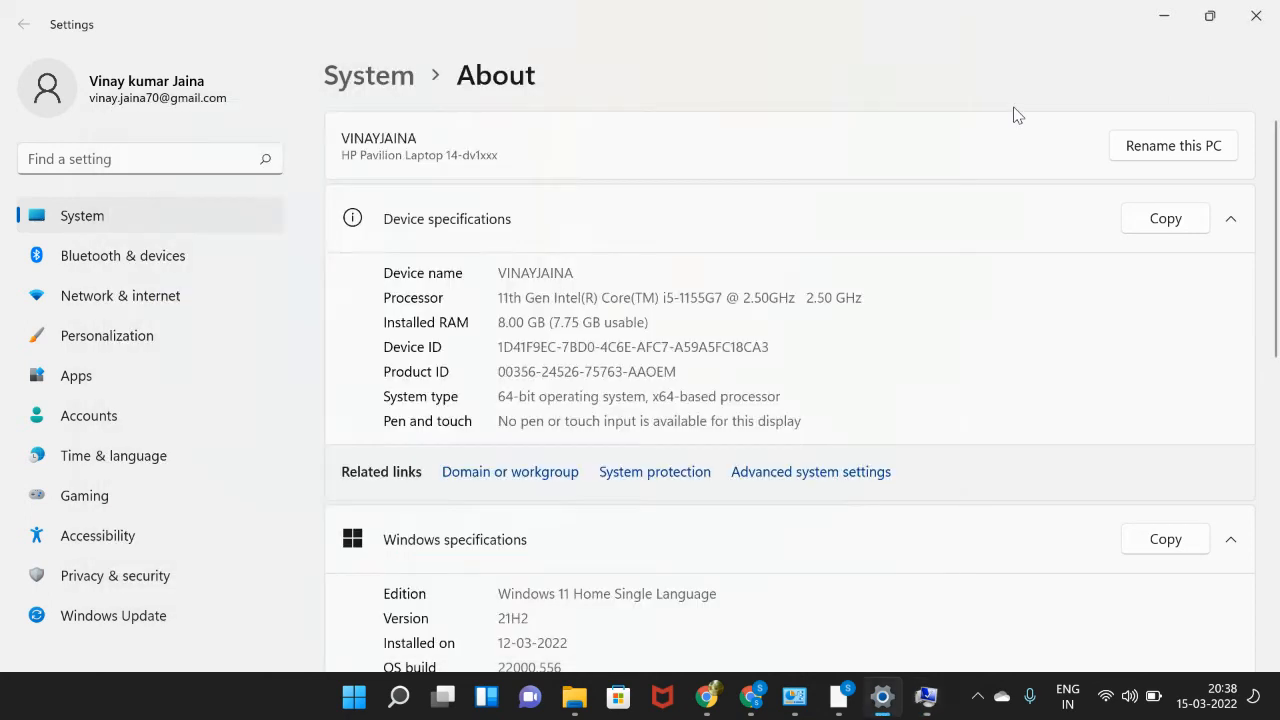
click(575, 697)
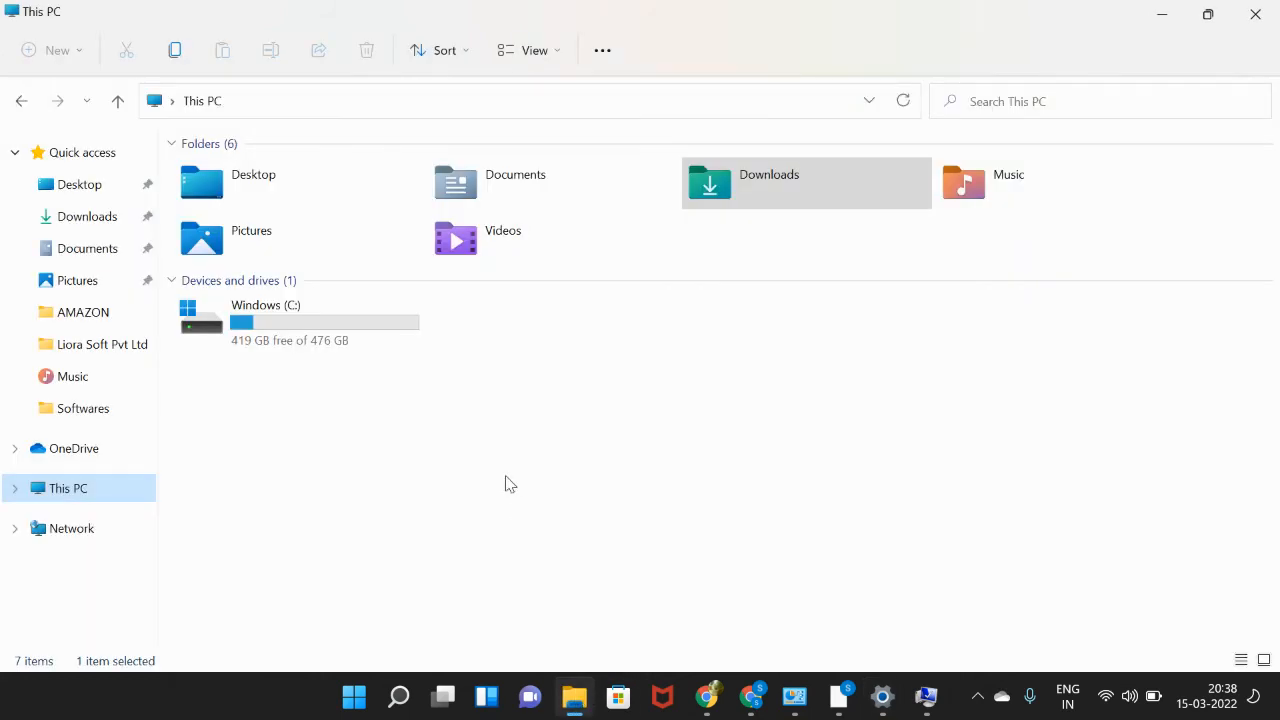
double_click(294, 334)
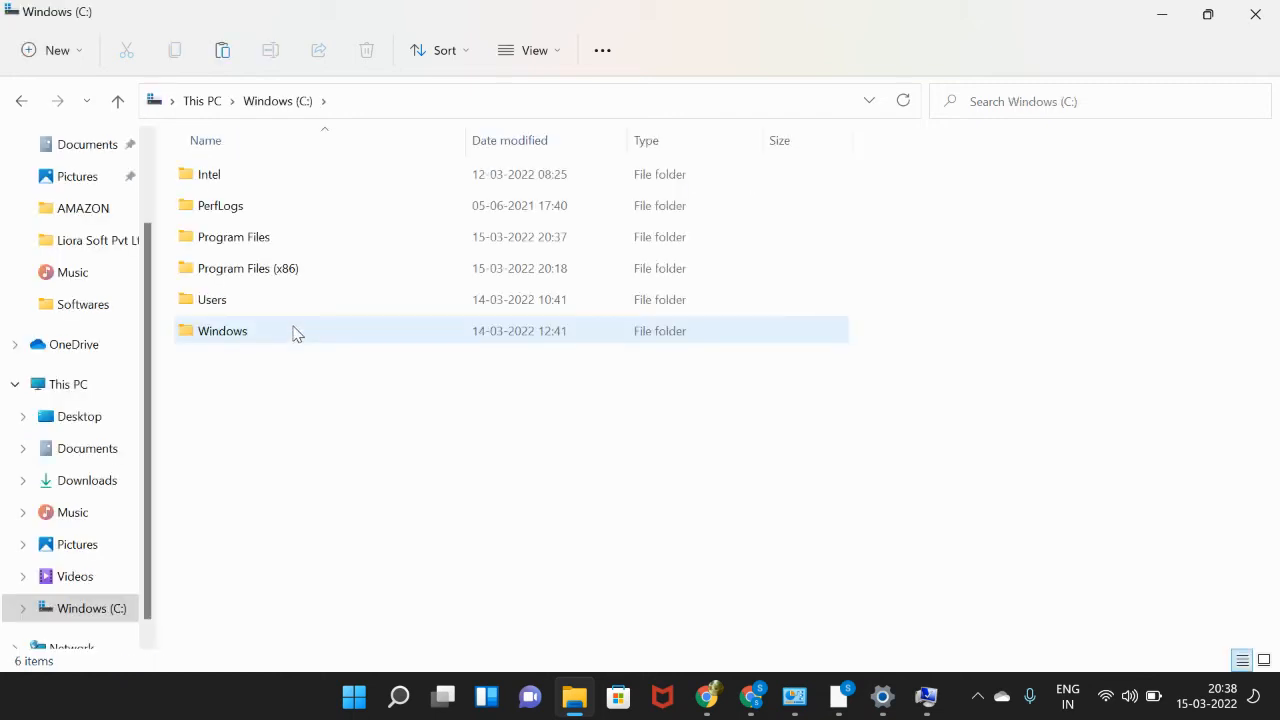
double_click(256, 241)
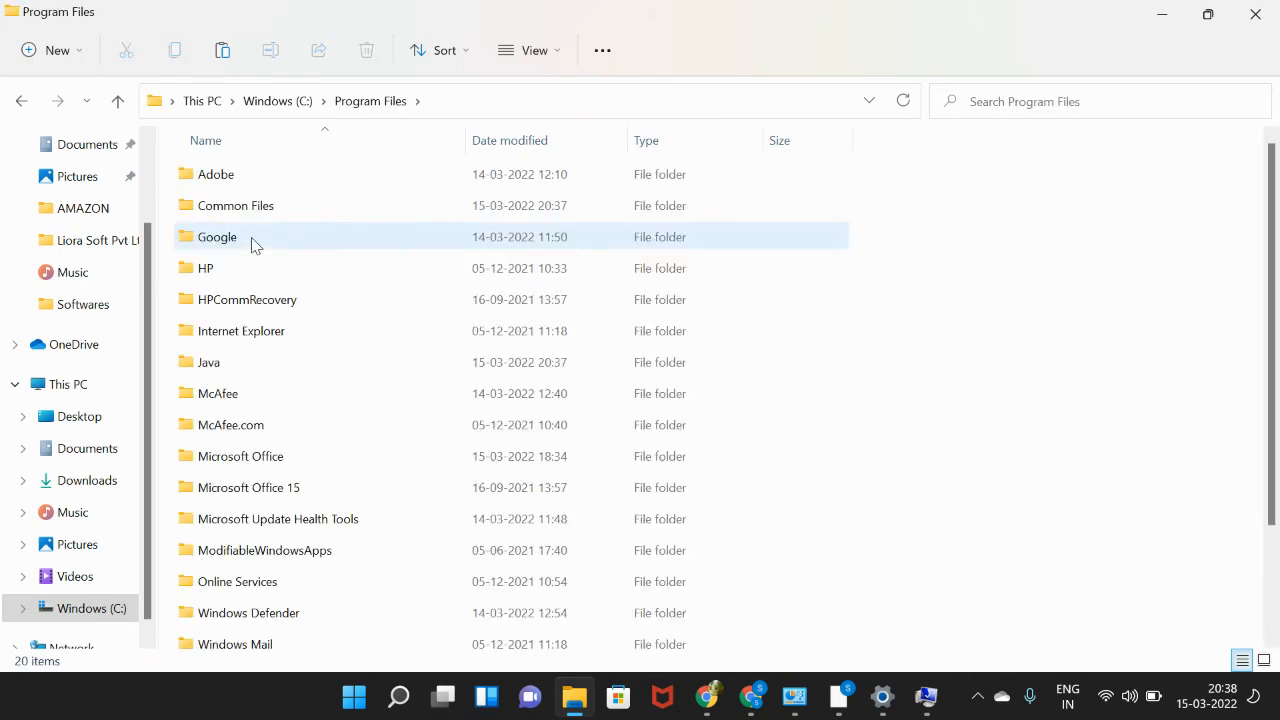
double_click(276, 365)
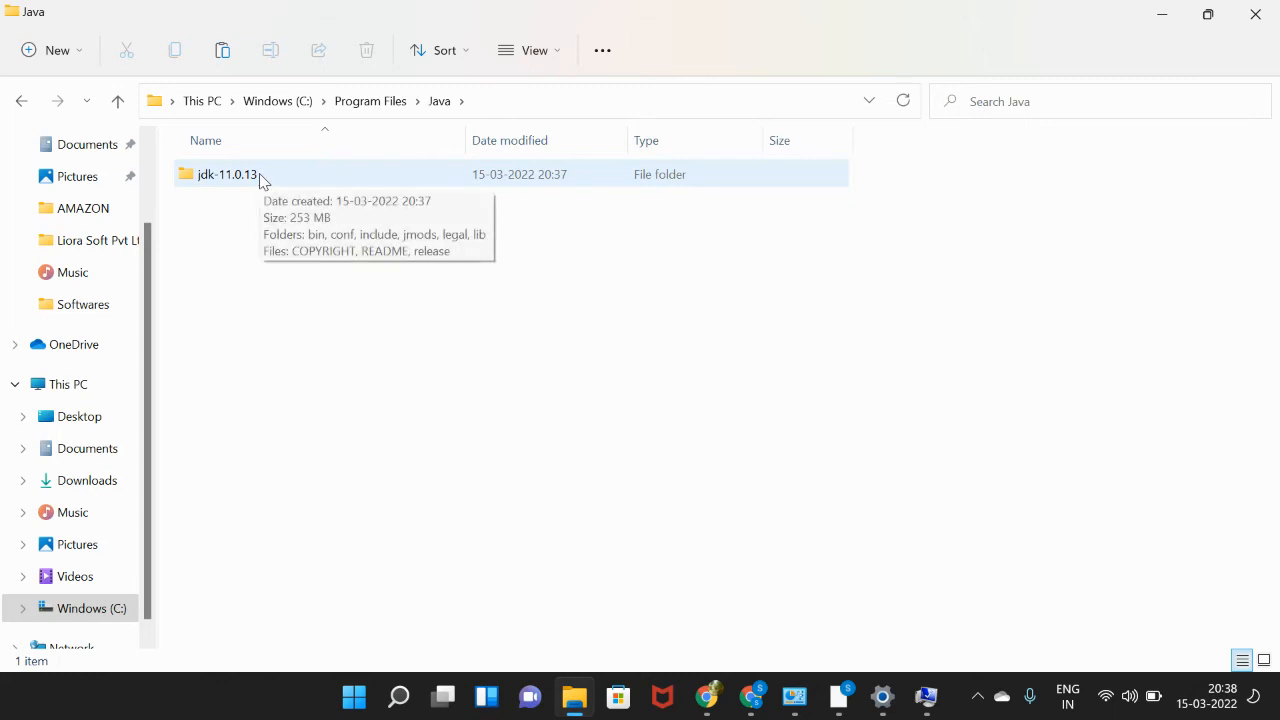
double_click(228, 174)
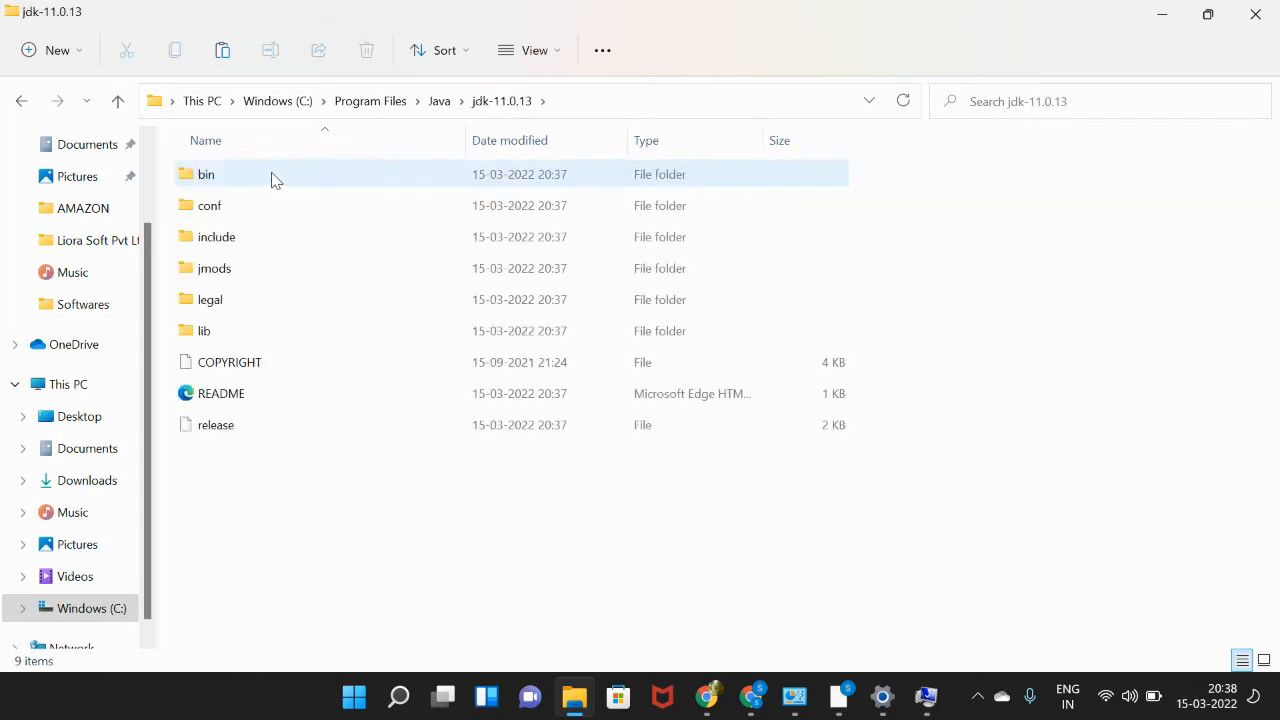
double_click(275, 179)
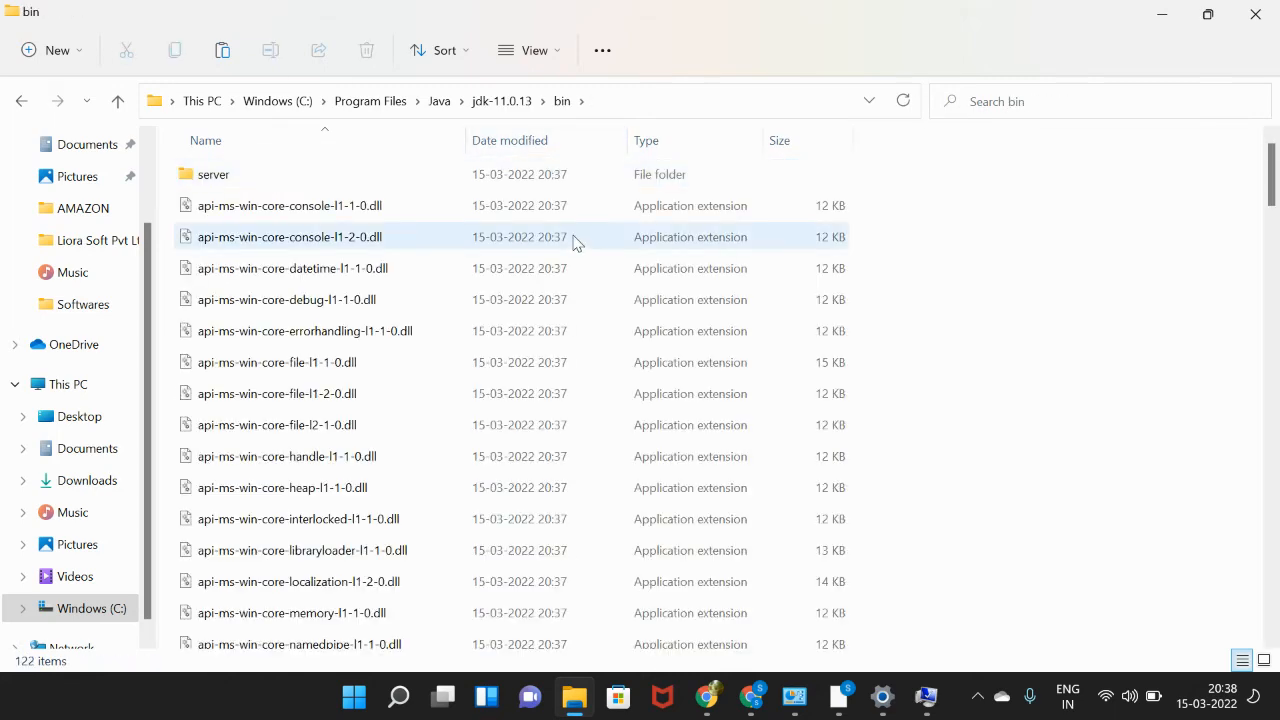
scroll(573, 331, down, 3)
scroll(575, 331, down, 8)
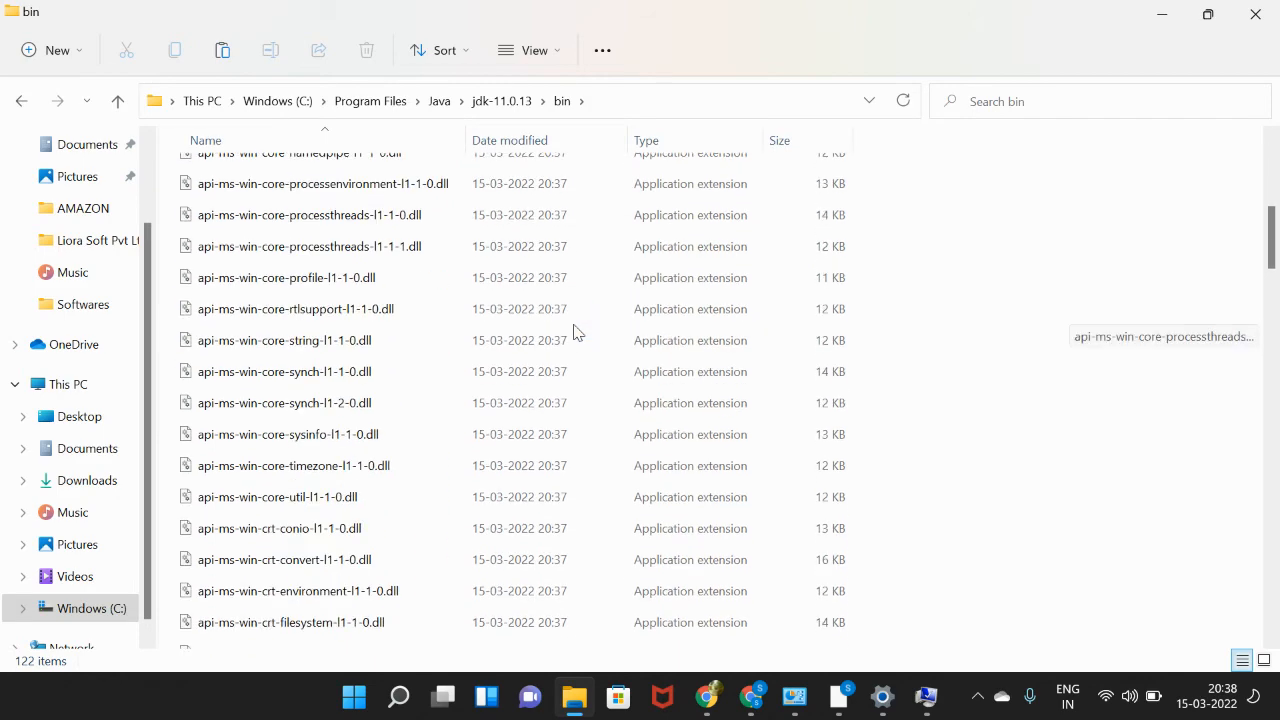
scroll(573, 331, down, 3)
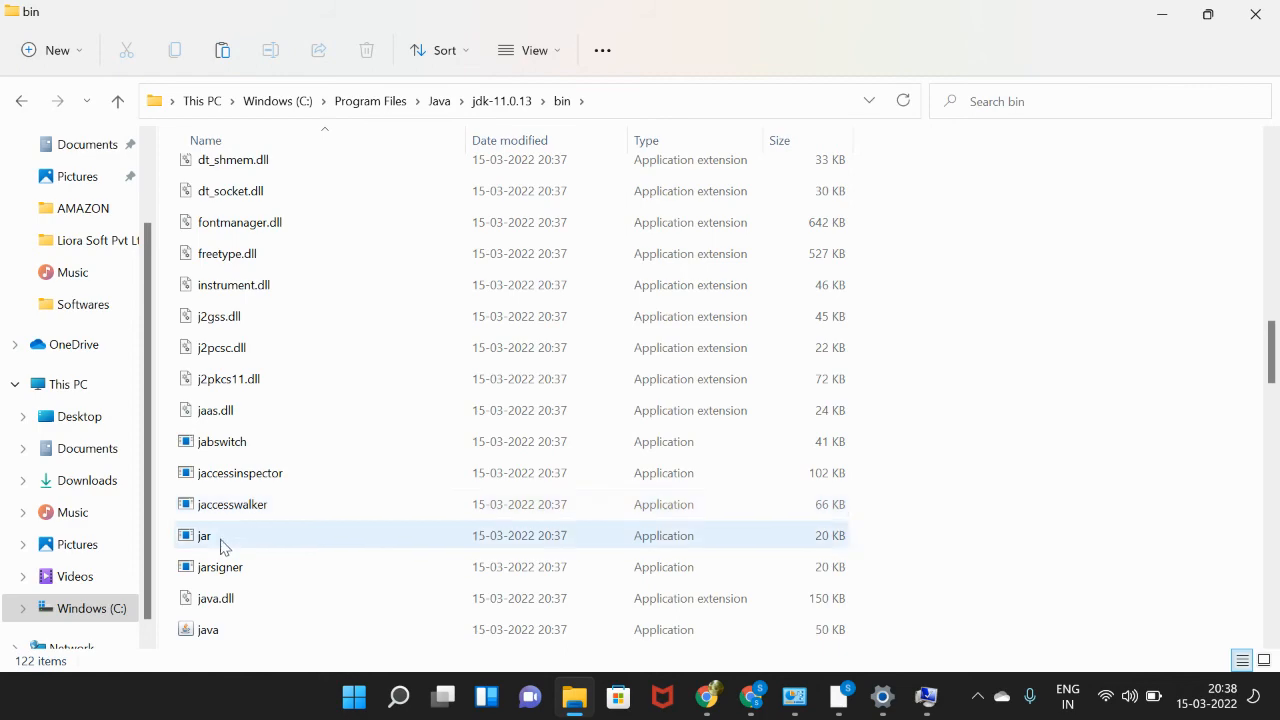
Copy the full path of the open JDK bin folder, C:\Program Files\Java\jdk-11.0.13\bin, from File Explorer
scroll(320, 608, down, 2)
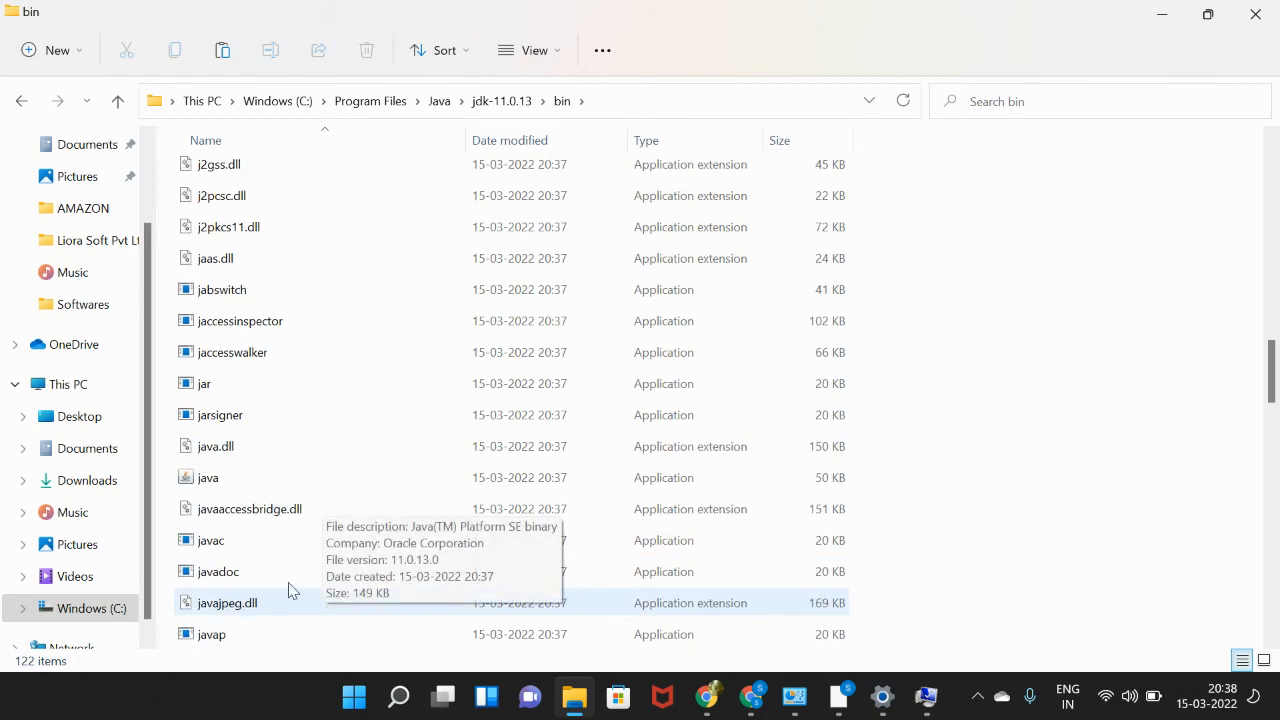
scroll(555, 353, up, 1)
scroll(555, 353, up, 10)
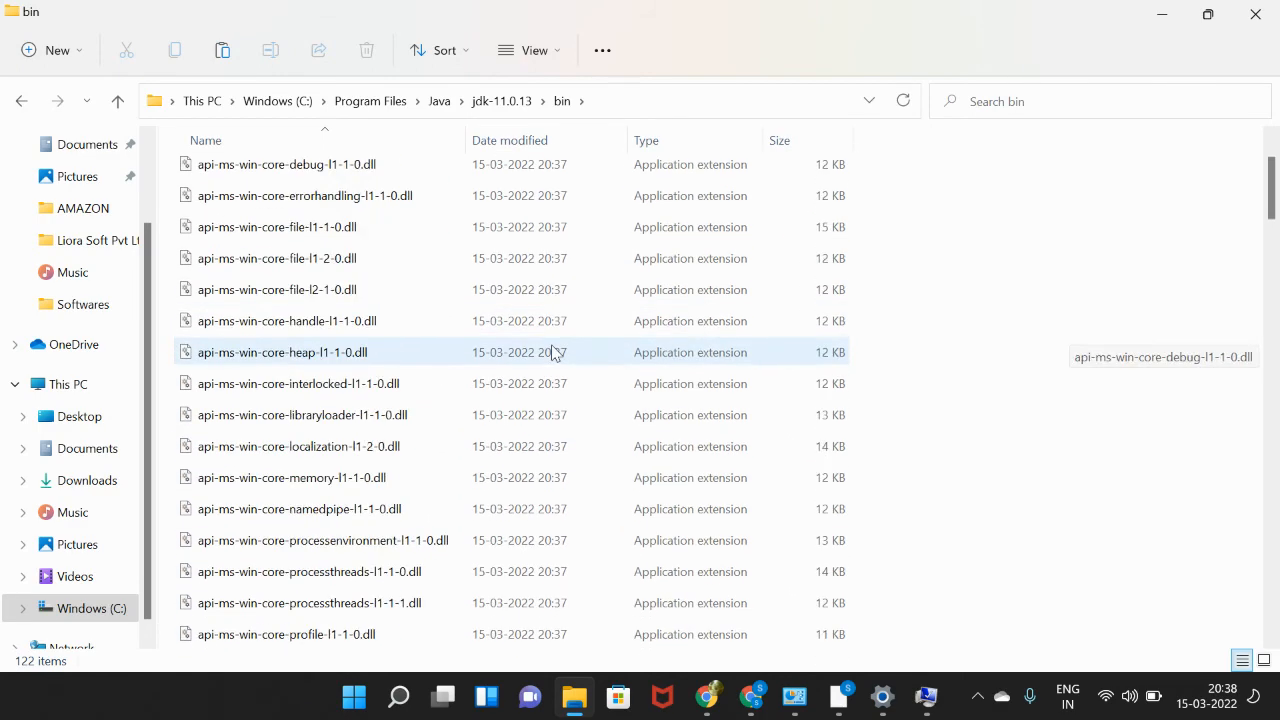
click(638, 100)
key(ctrl+c)
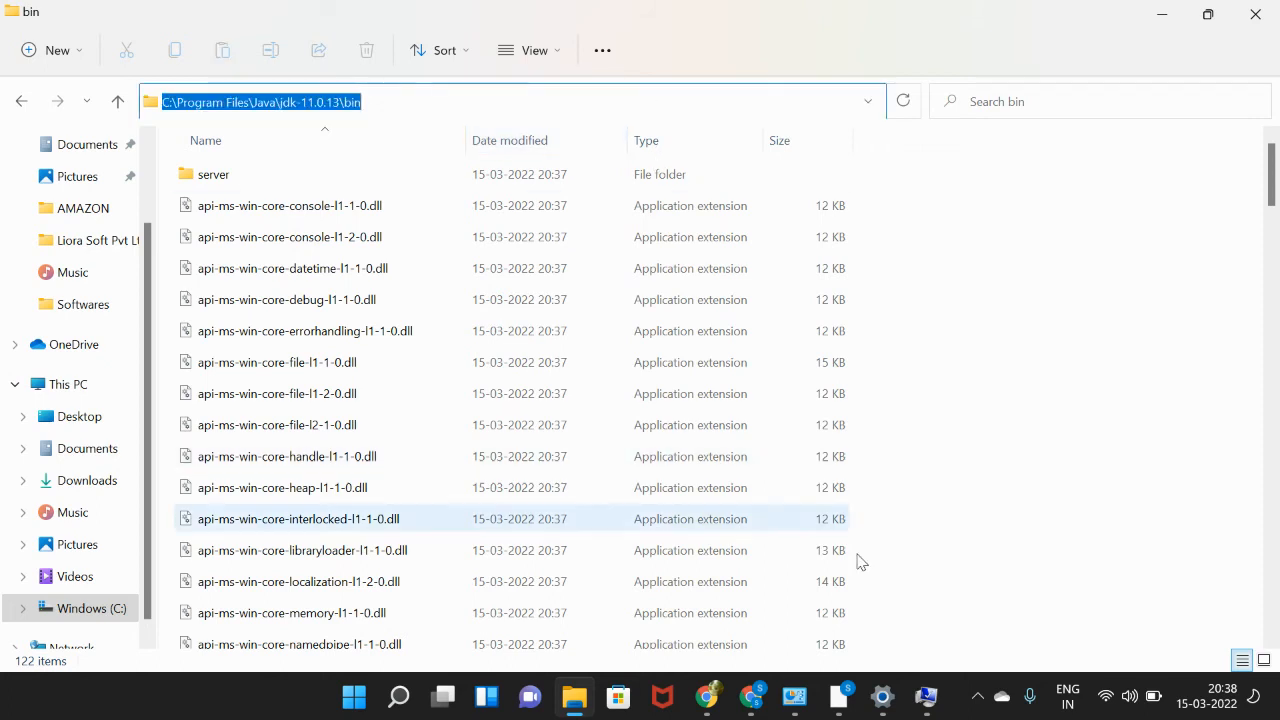
Add C:\Program Files\Java\jdk-11.0.13\bin as a new entry to the system Path variable and save all open system dialogs
click(930, 707)
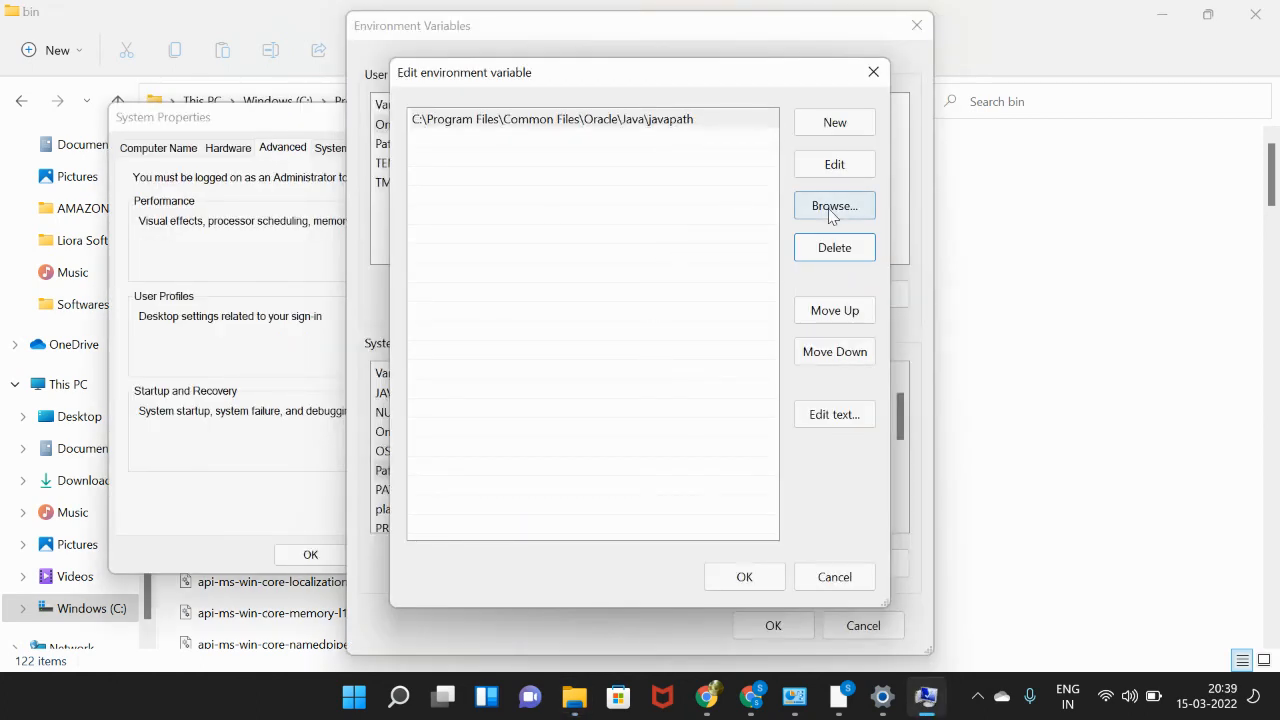
click(829, 172)
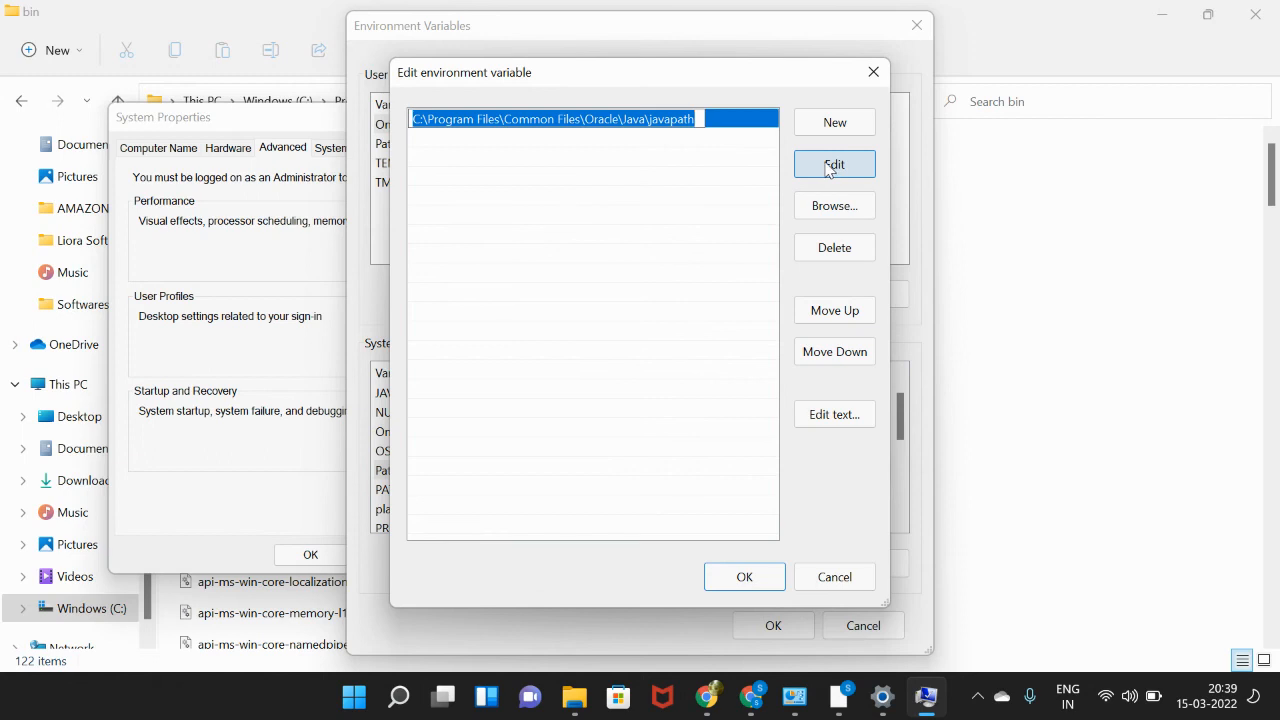
click(824, 140)
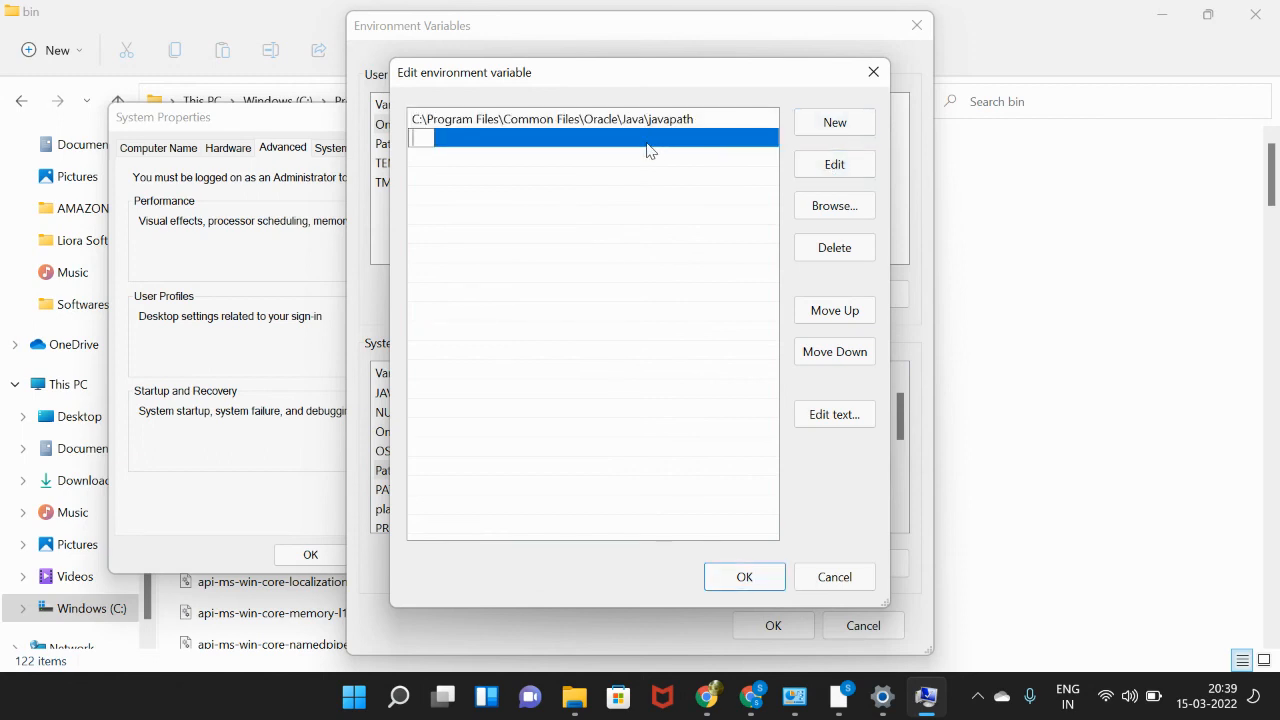
key(ctrl+v)
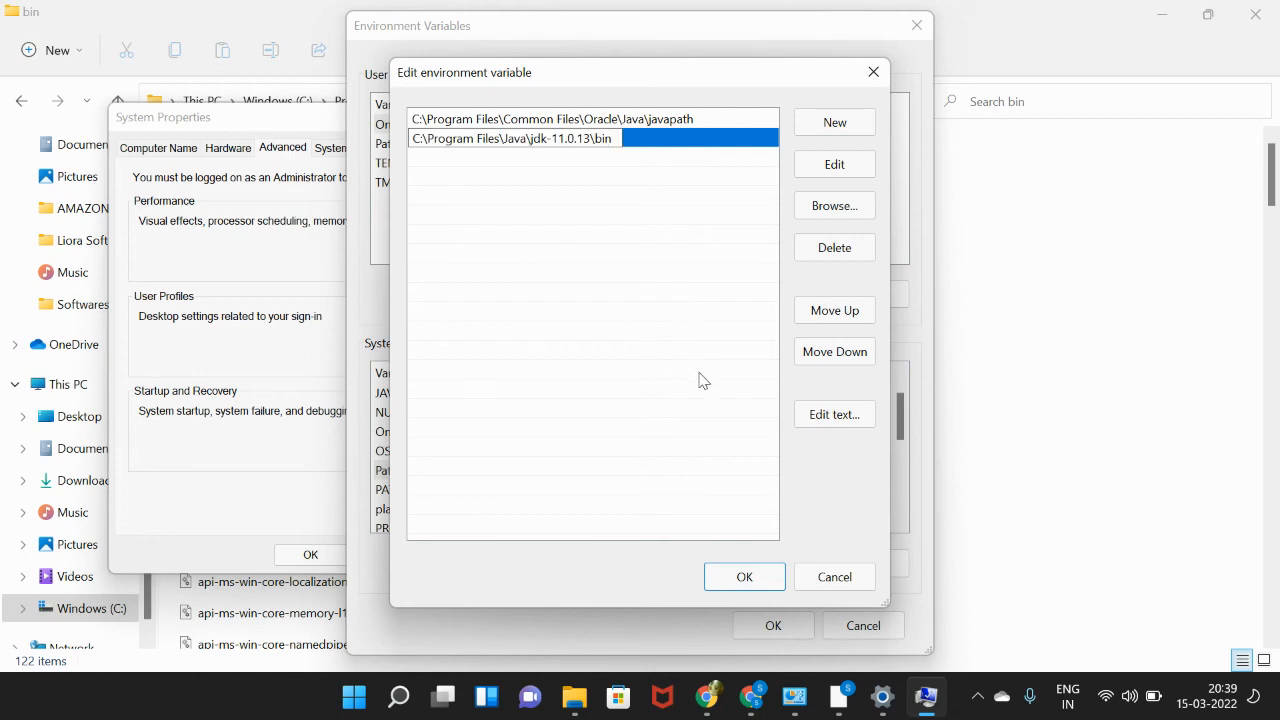
click(755, 577)
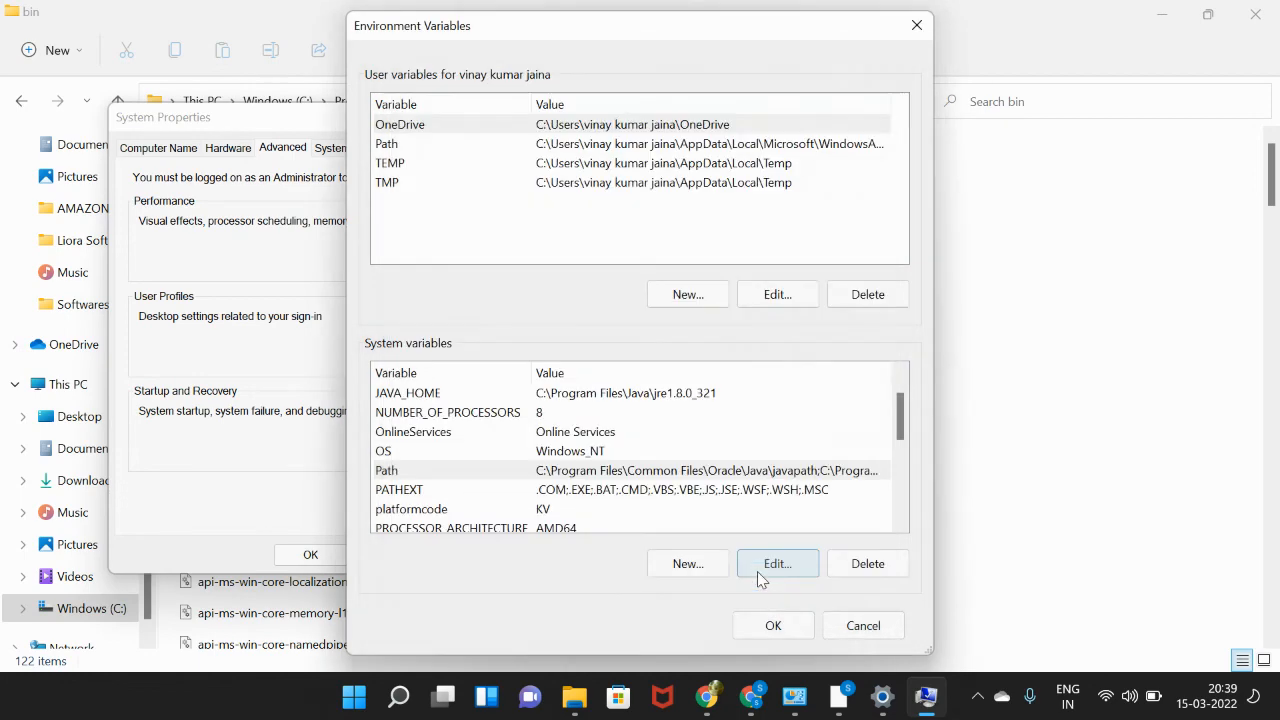
click(770, 625)
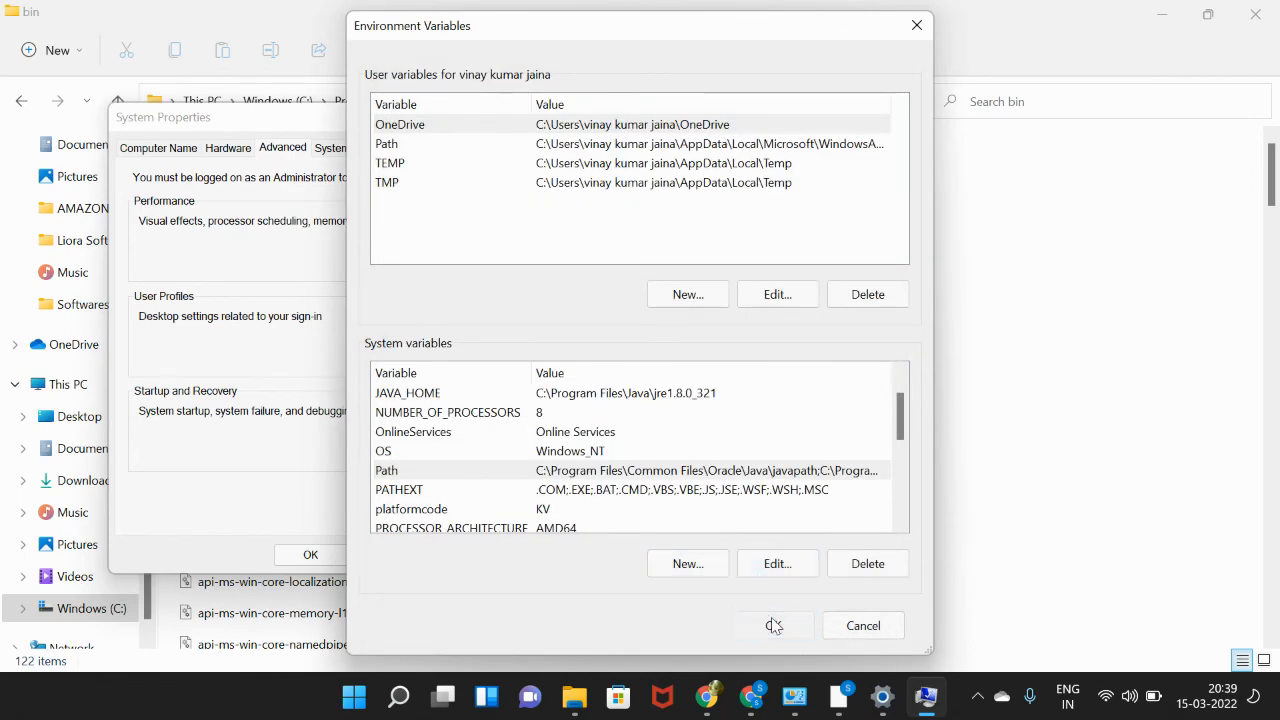
click(311, 555)
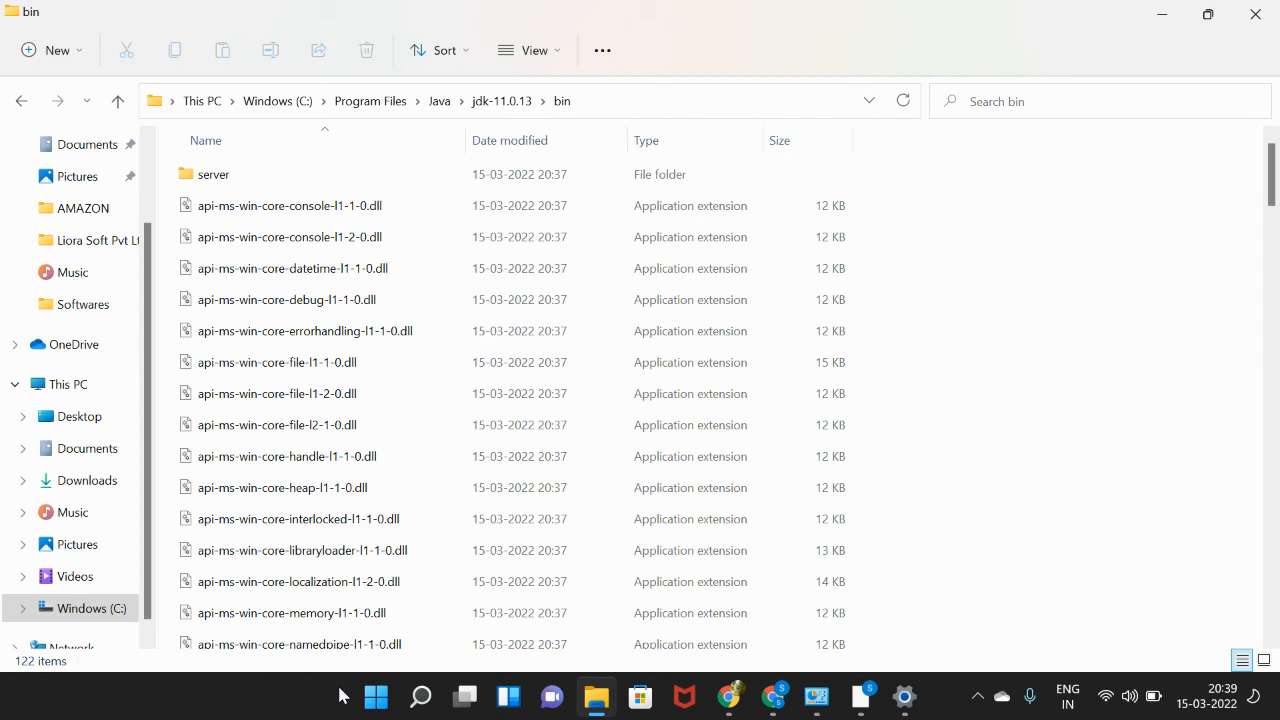
Open a Command Prompt with cmd and check the installed Java version with java --version
key(super+r)
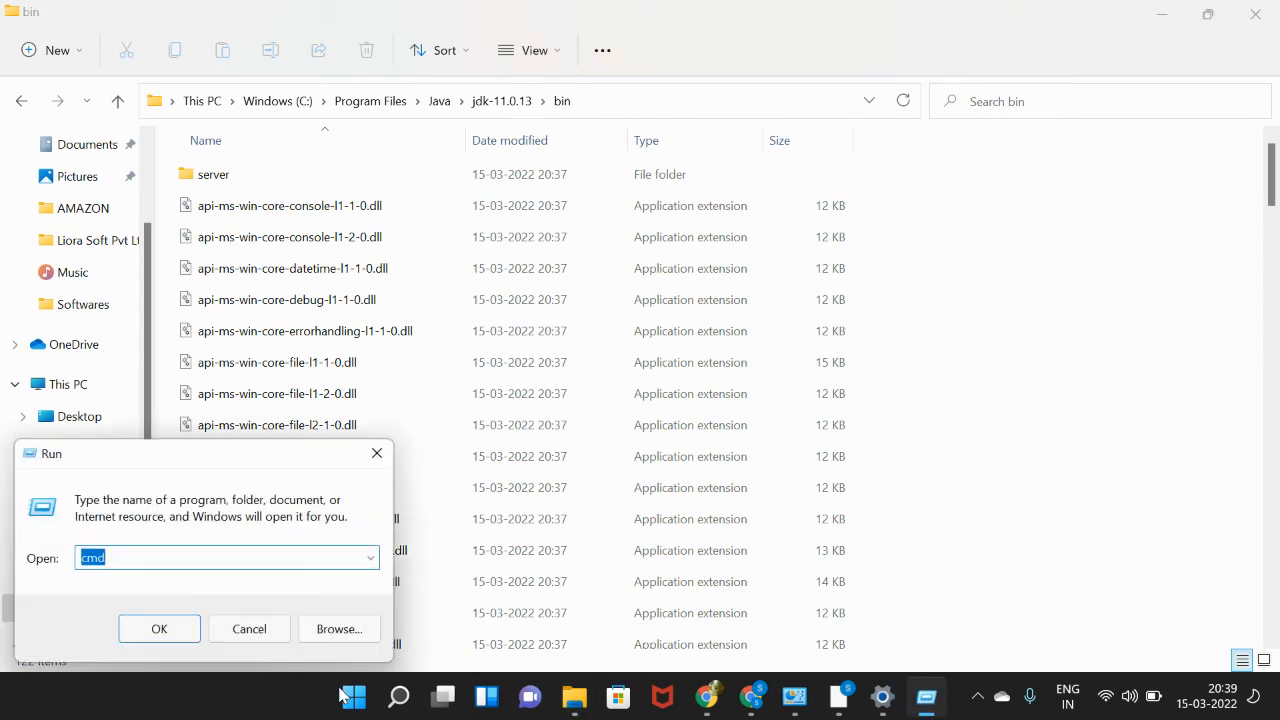
key(Return)
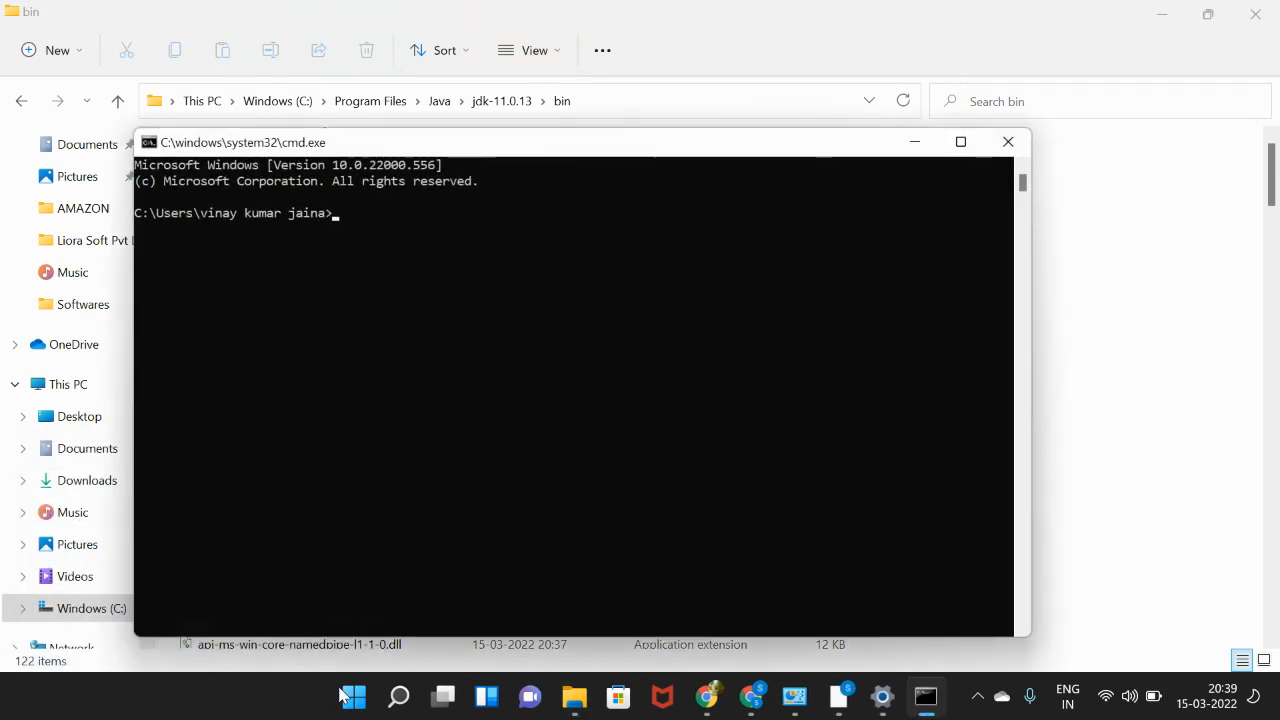
text(java --version)
key(Return)
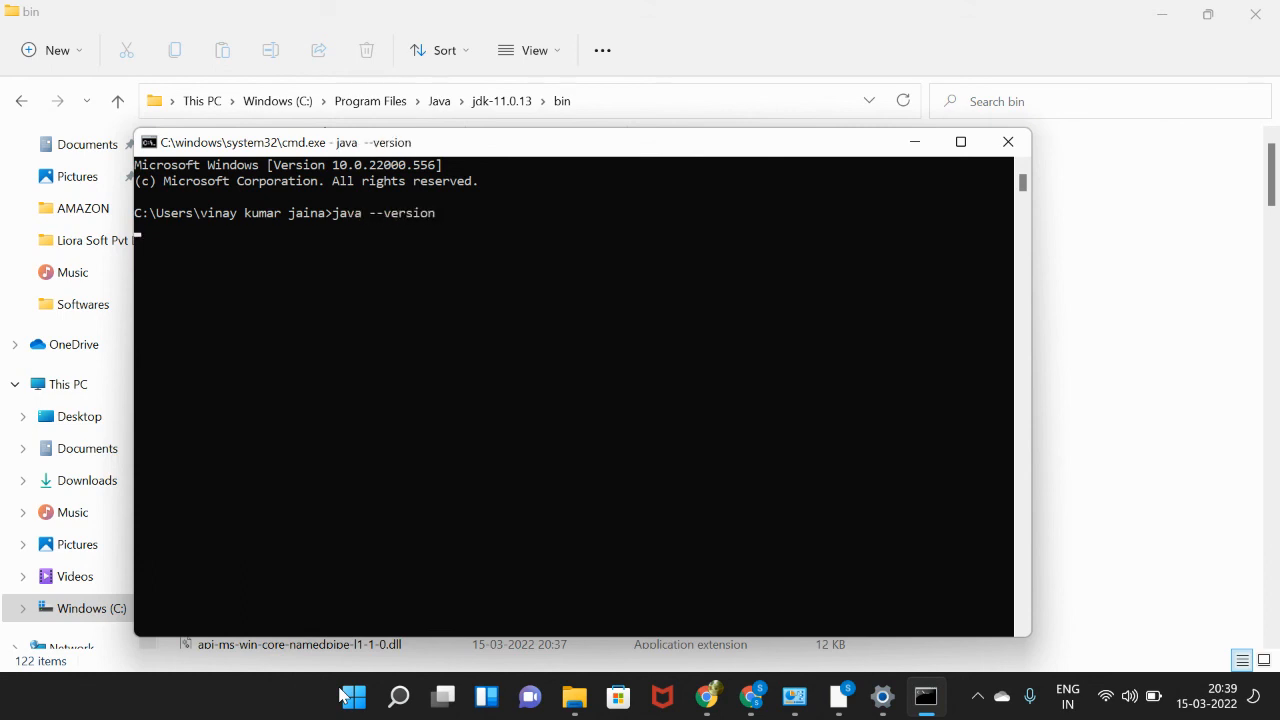